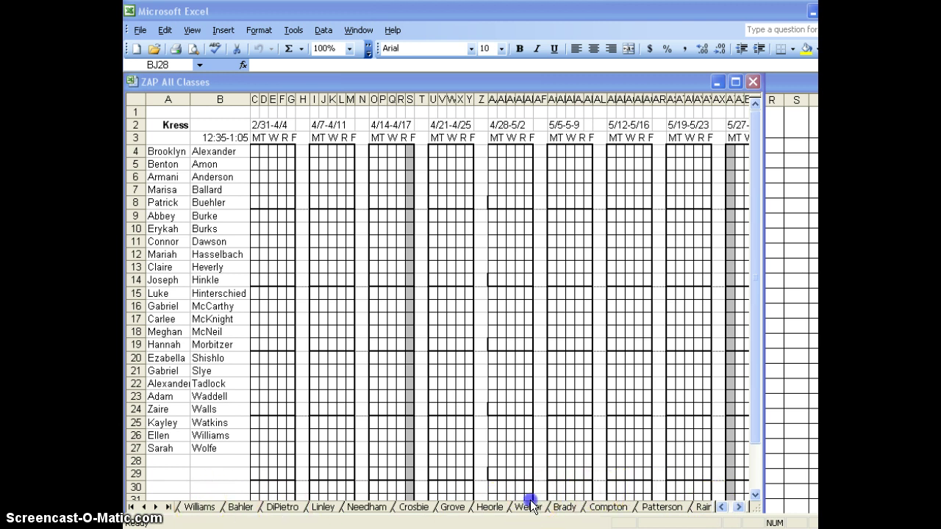
{"action": "left_click", "coordinate": [530, 506]}
{"action": "left_click", "coordinate": [529, 507]}
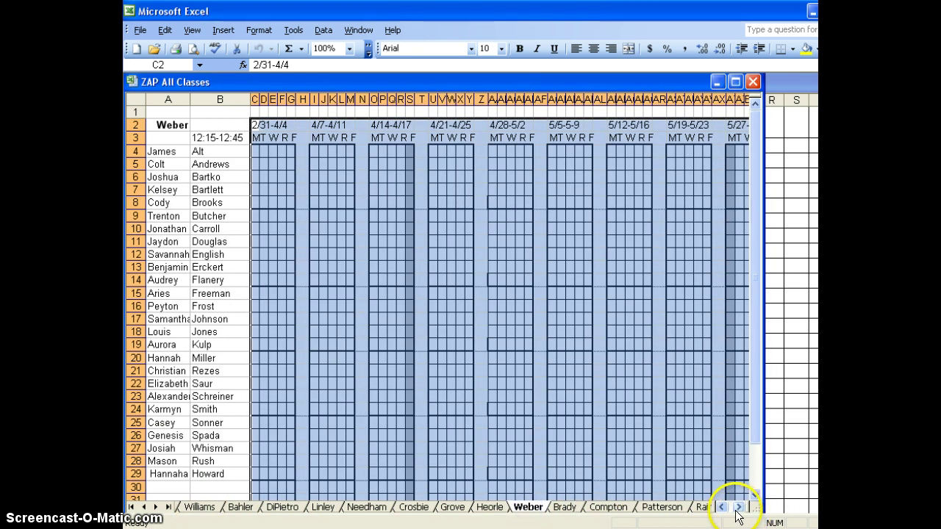
{"action": "left_click", "coordinate": [739, 508]}
{"action": "left_click", "coordinate": [739, 508]}
{"action": "left_click", "coordinate": [739, 507]}
{"action": "left_click", "coordinate": [704, 507]}
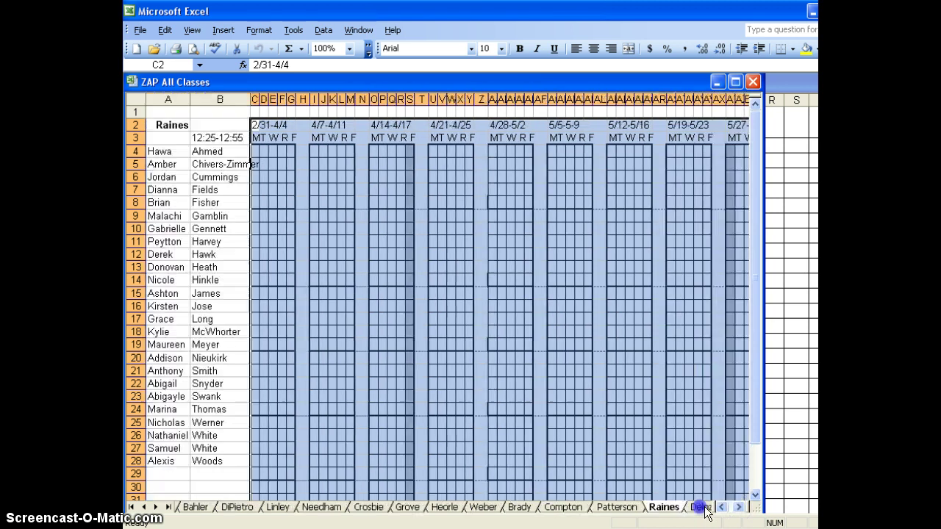
{"action": "left_click", "coordinate": [704, 508]}
{"action": "left_click", "coordinate": [704, 508]}
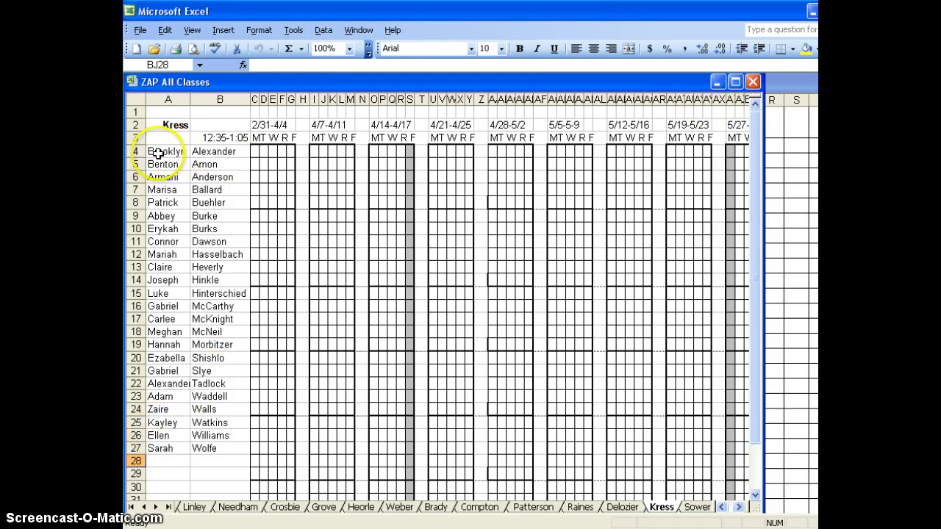
- Clear the old Kress names in A4:B28 and copy the 24 first names from 1 kress att
{"action": "left_click_drag", "start_coordinate": [158, 153], "coordinate": [203, 455]}
{"action": "key", "text": "Delete"}
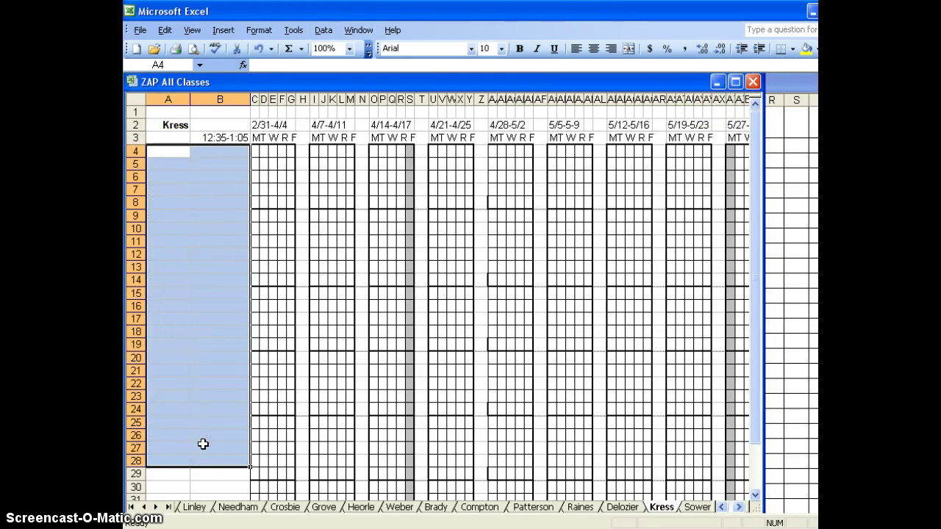
{"action": "left_click", "coordinate": [786, 82]}
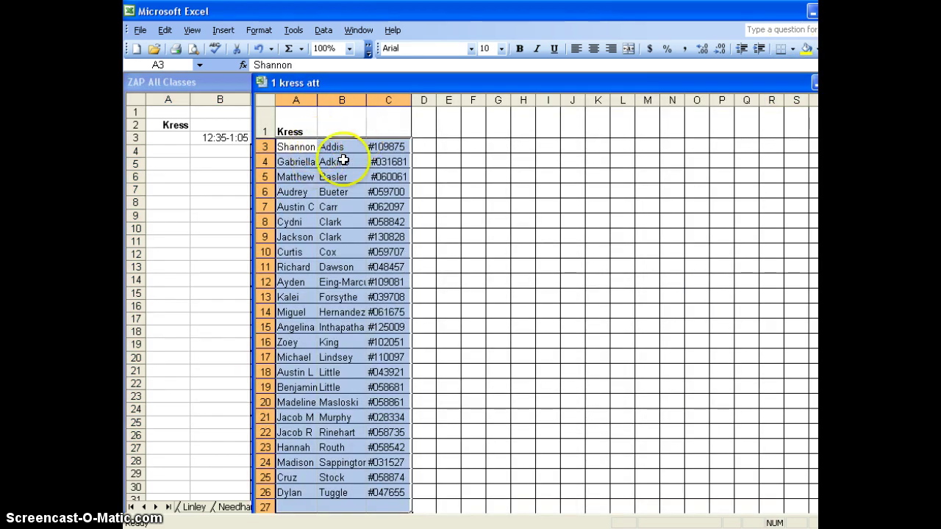
{"action": "left_click", "coordinate": [299, 144]}
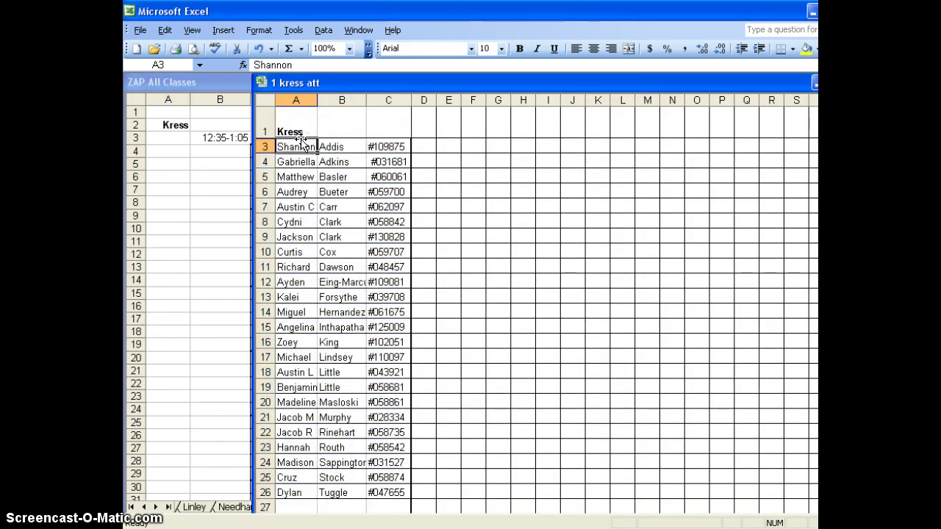
{"action": "left_click", "coordinate": [296, 99]}
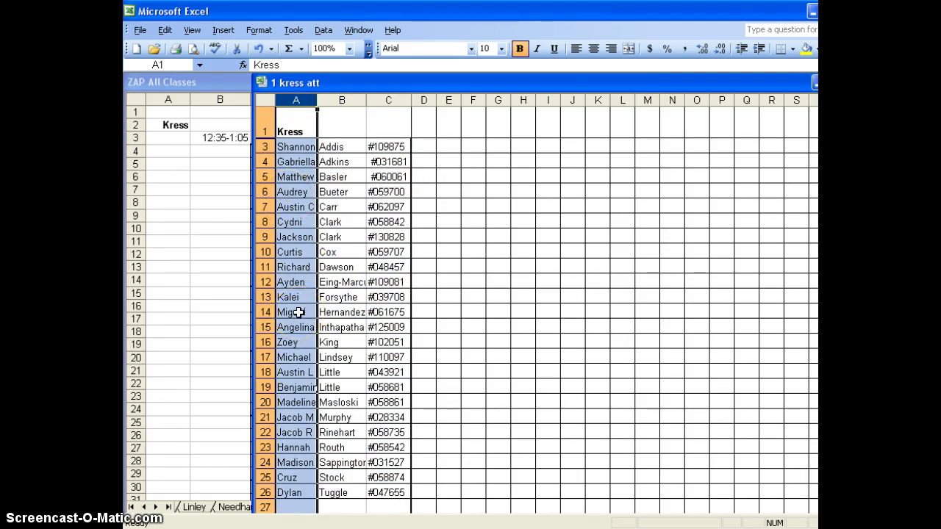
{"action": "left_click_drag", "start_coordinate": [299, 145], "coordinate": [303, 495]}
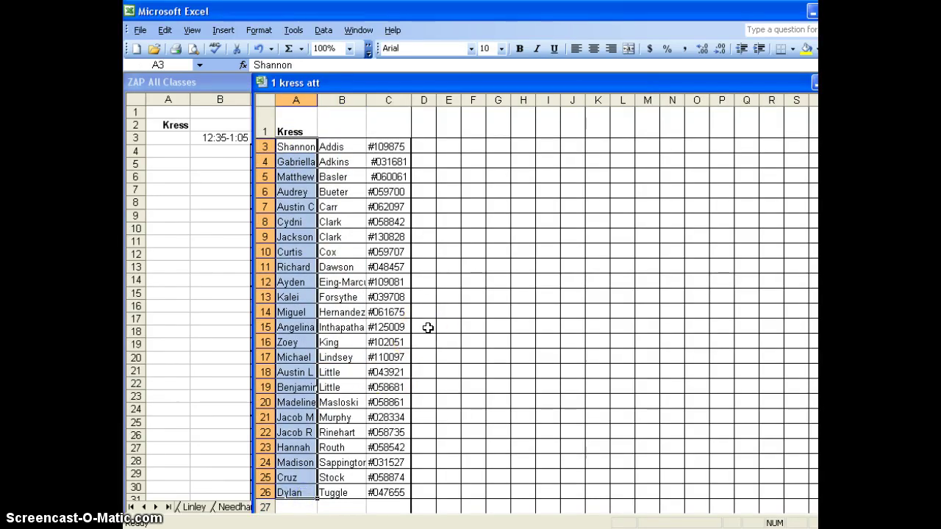
{"action": "key", "text": "ctrl+c"}
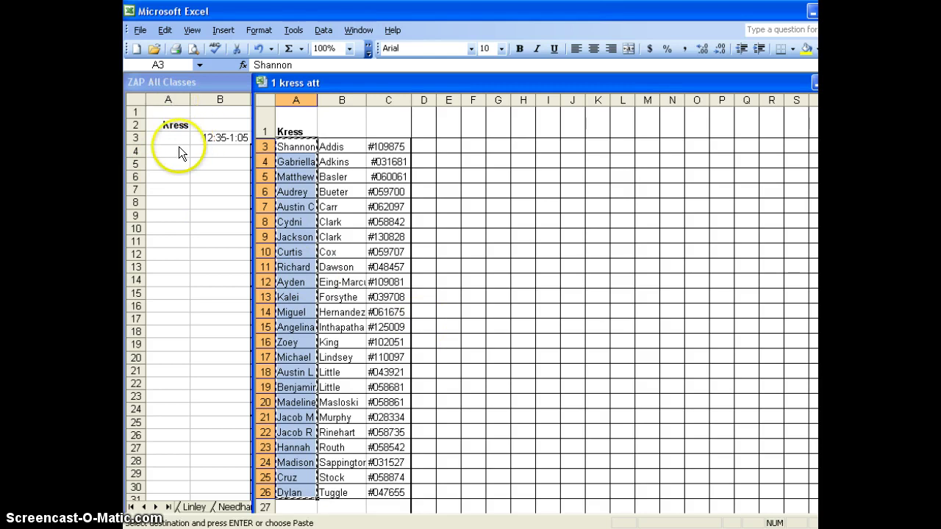
- Paste at A4 the new students' first and last names copied from 1 kress att A3:B26
{"action": "left_click", "coordinate": [170, 149]}
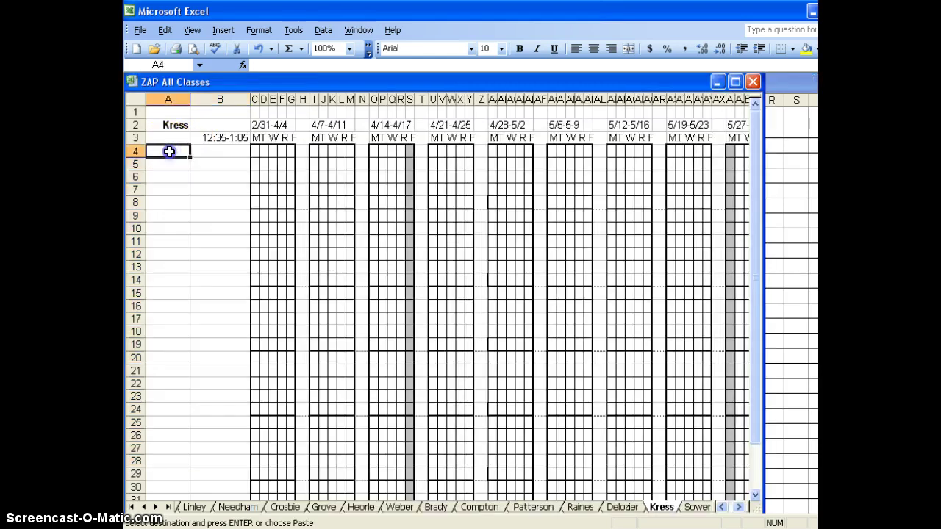
{"action": "key", "text": "ctrl+v"}
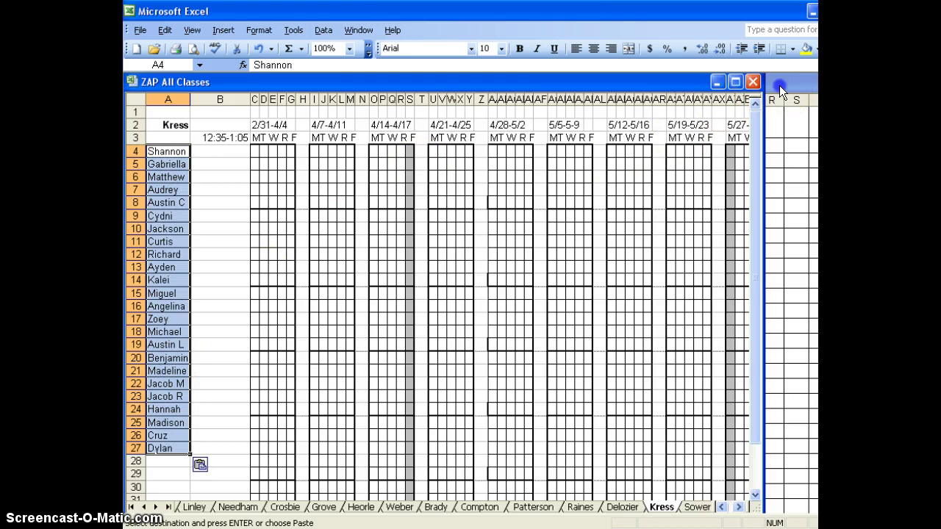
{"action": "left_click", "coordinate": [778, 88]}
{"action": "left_click", "coordinate": [306, 145]}
{"action": "left_click_drag", "start_coordinate": [307, 145], "coordinate": [356, 486]}
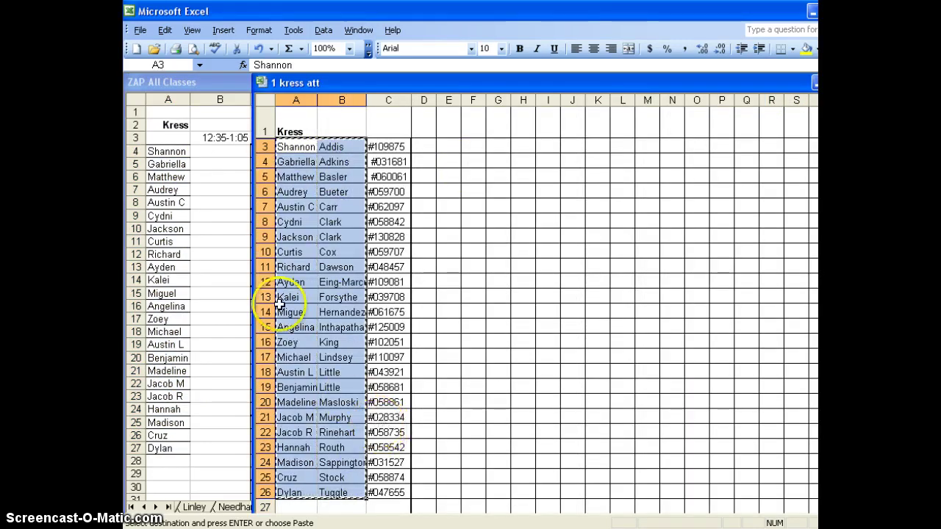
{"action": "left_click", "coordinate": [163, 151]}
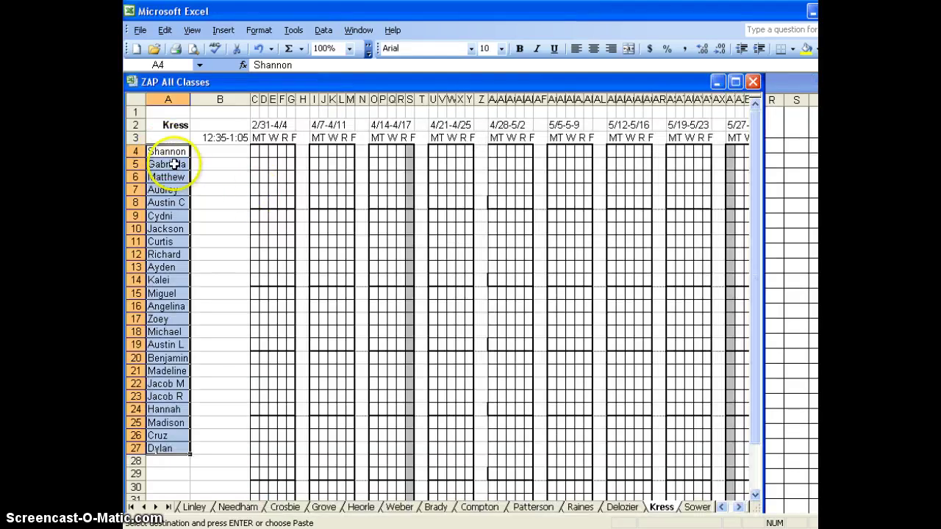
{"action": "left_click", "coordinate": [165, 151]}
{"action": "key", "text": "ctrl+v"}
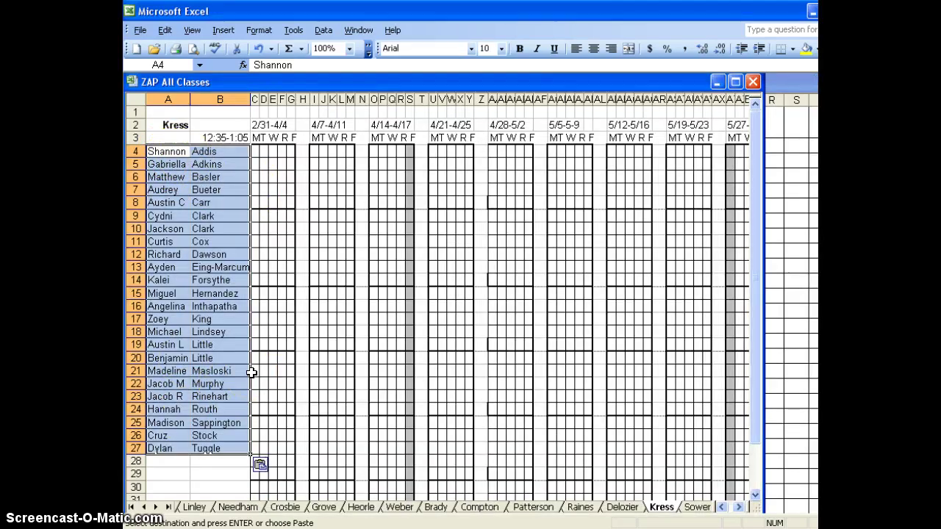
- Select the pasted student names in A4:B27 on the Kress sheet
{"action": "left_click", "coordinate": [221, 473]}
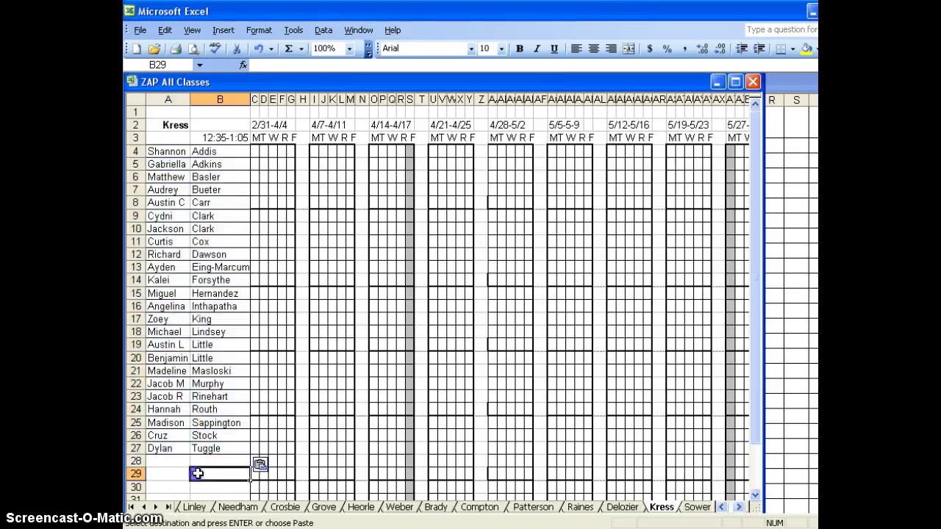
{"action": "left_click_drag", "start_coordinate": [160, 153], "coordinate": [224, 443]}
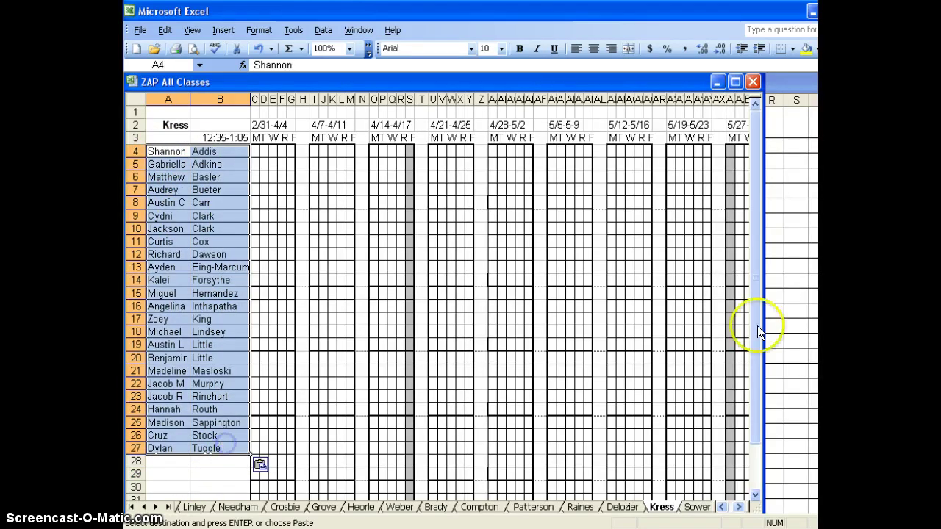
{"action": "left_click", "coordinate": [787, 79]}
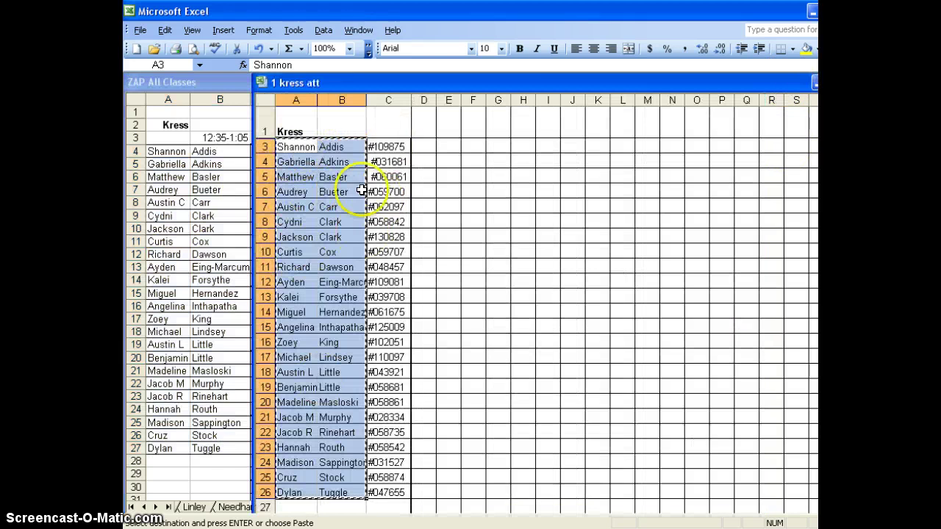
{"action": "left_click", "coordinate": [220, 84]}
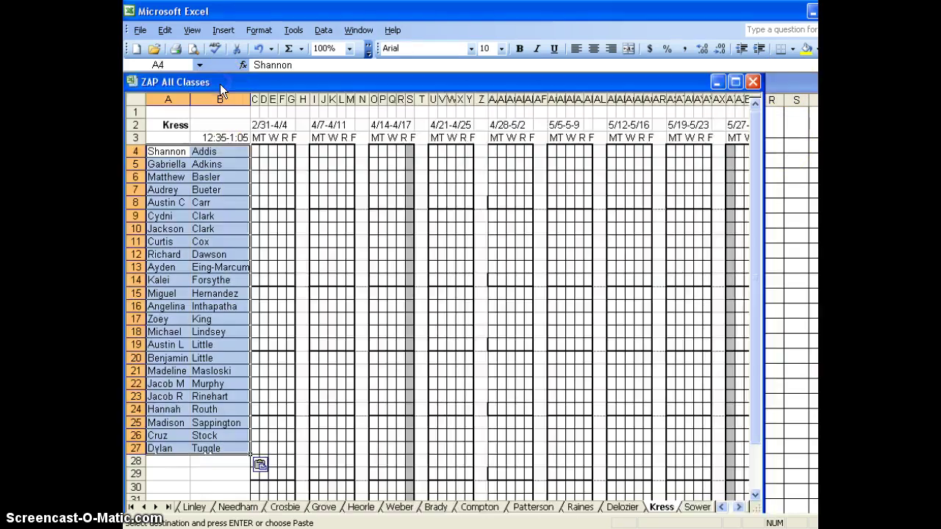
{"action": "left_click", "coordinate": [211, 462]}
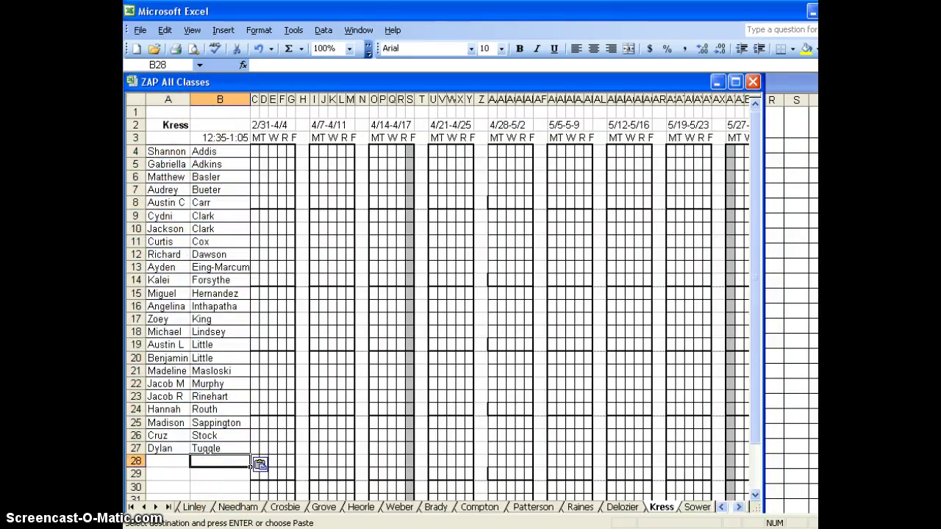
{"action": "left_click_drag", "start_coordinate": [153, 153], "coordinate": [220, 450]}
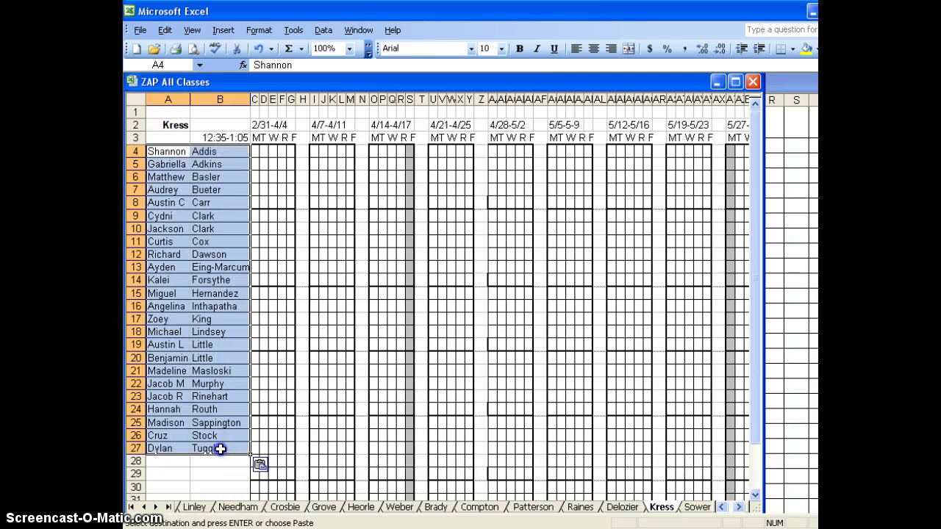
{"action": "left_click", "coordinate": [258, 30]}
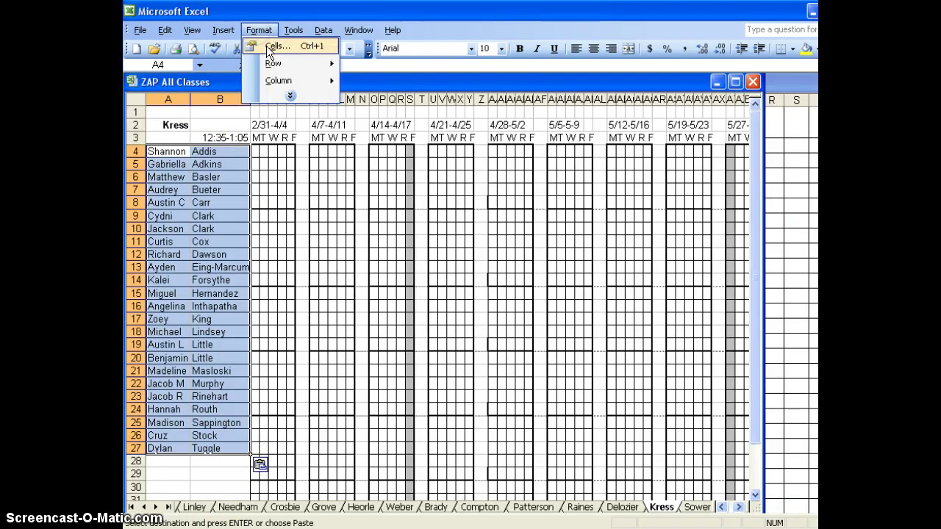
- Apply the None border preset to A4:B27 so the names have no borders
{"action": "left_click", "coordinate": [267, 45]}
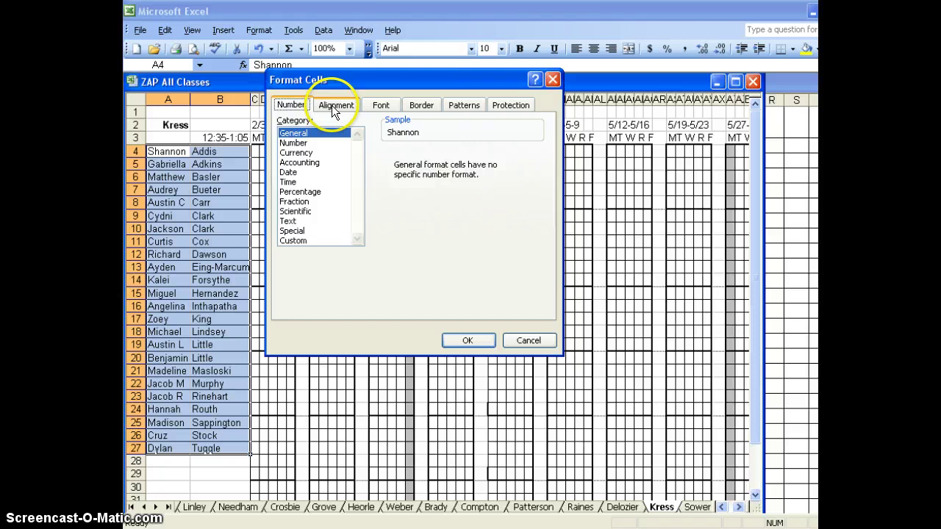
{"action": "left_click", "coordinate": [331, 105]}
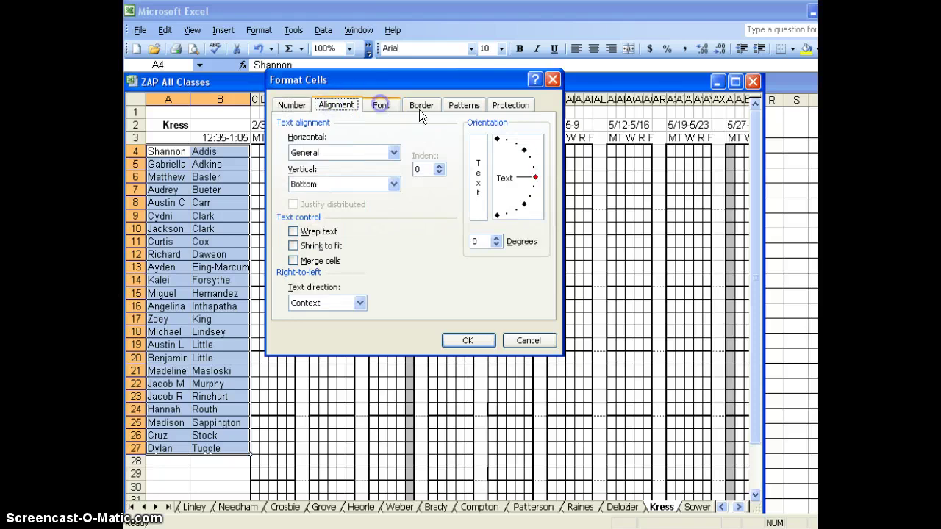
{"action": "left_click", "coordinate": [419, 106]}
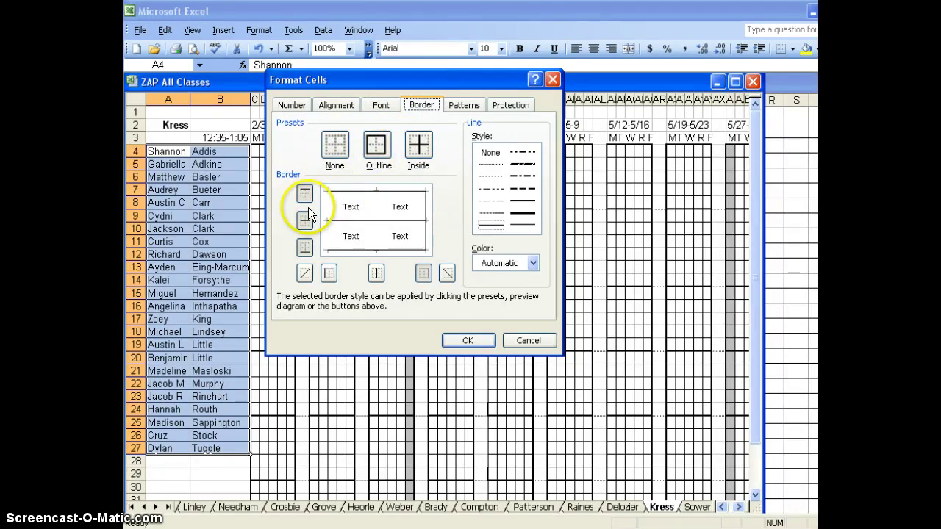
{"action": "left_click", "coordinate": [334, 150]}
{"action": "left_click", "coordinate": [458, 337]}
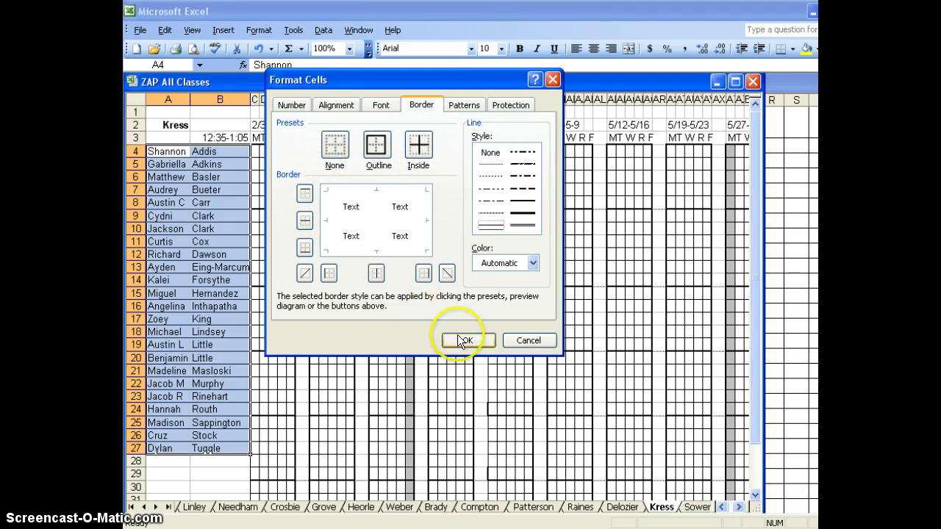
{"action": "left_click", "coordinate": [279, 268]}
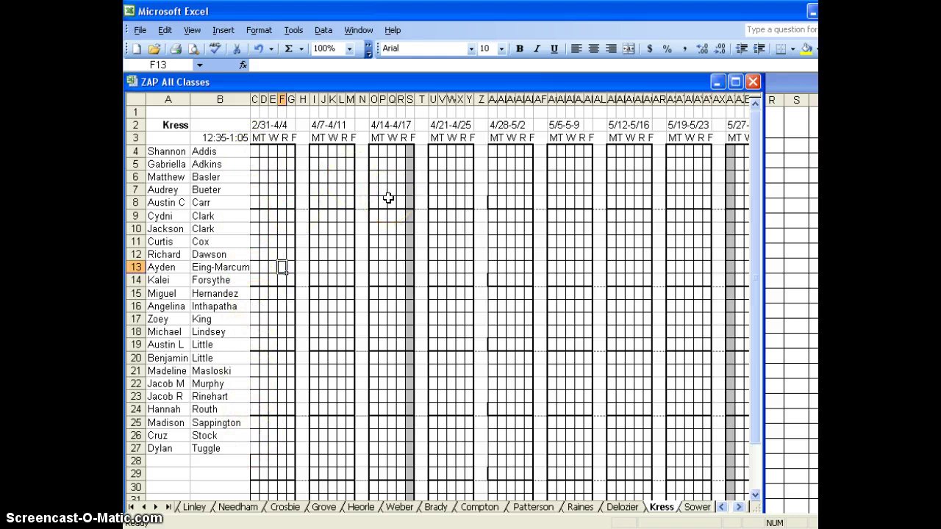
{"action": "left_click", "coordinate": [209, 139]}
{"action": "left_click_drag", "start_coordinate": [309, 64], "coordinate": [189, 66]}
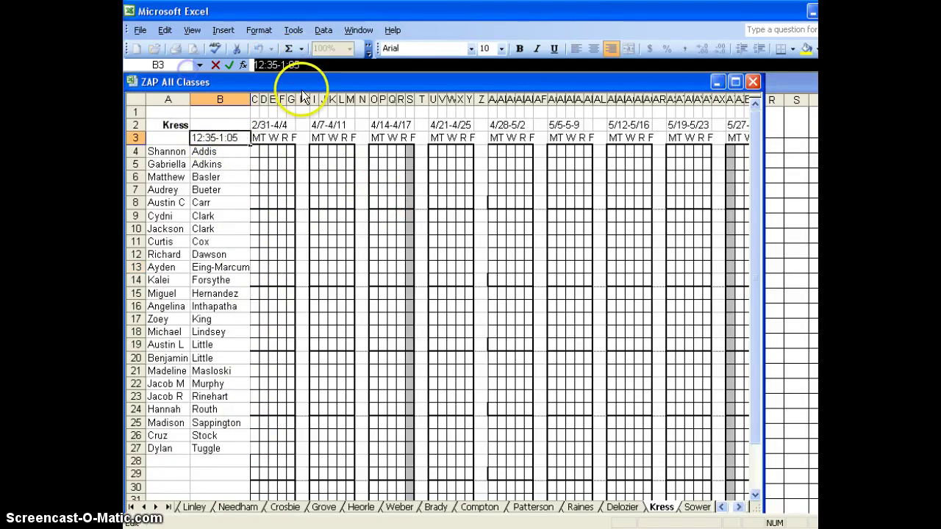
{"action": "type", "text": "145412"}
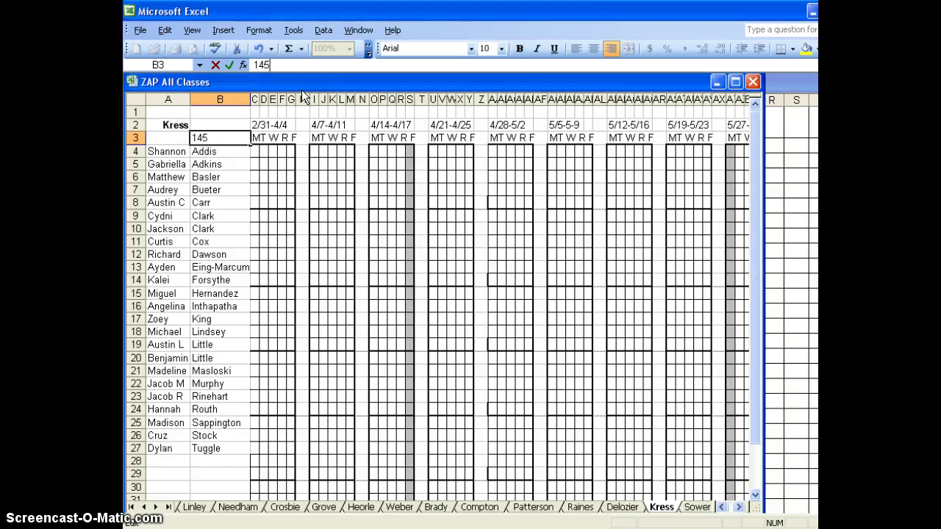
{"action": "key", "text": "BackSpace"}
{"action": "key", "text": "BackSpace"}
{"action": "key", "text": "BackSpace"}
{"action": "key", "text": "BackSpace"}
{"action": "key", "text": "BackSpace"}
{"action": "key", "text": "BackSpace"}
{"action": "key", "text": "ctrl+z"}
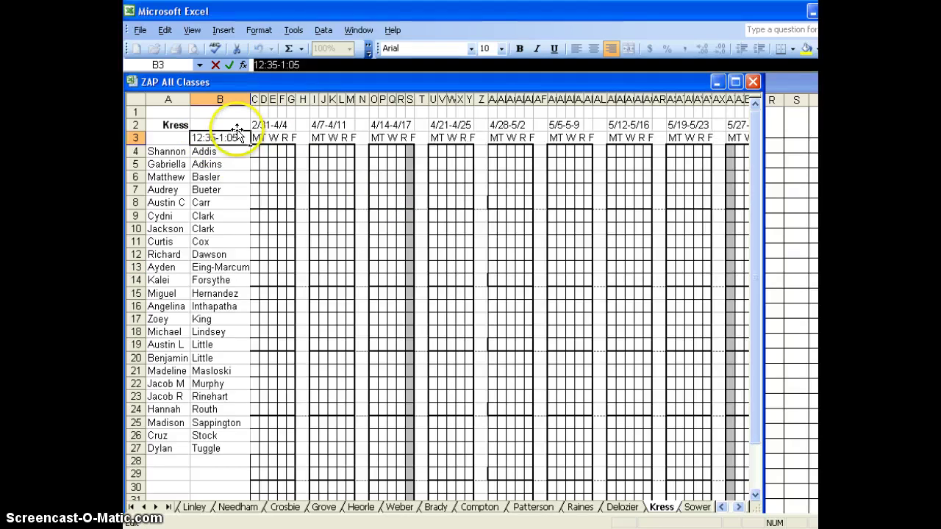
{"action": "left_click", "coordinate": [229, 166]}
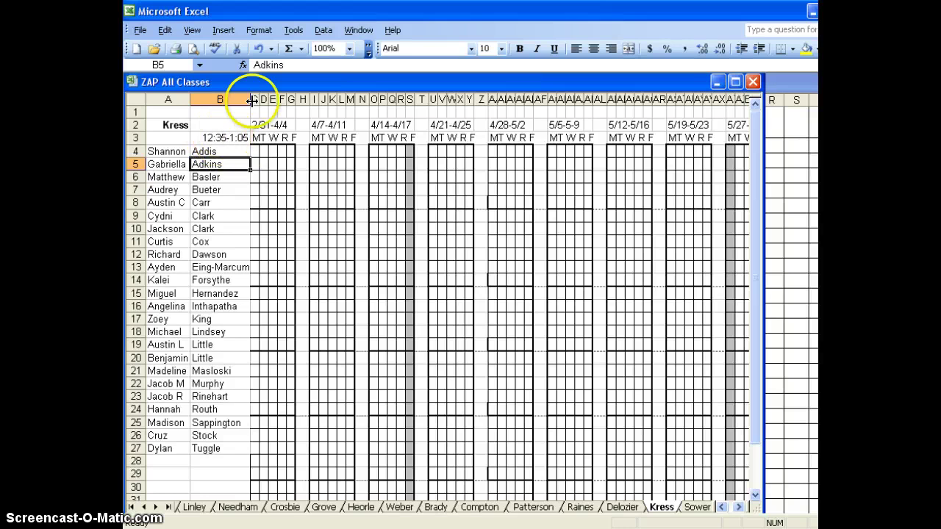
{"action": "left_click", "coordinate": [170, 125]}
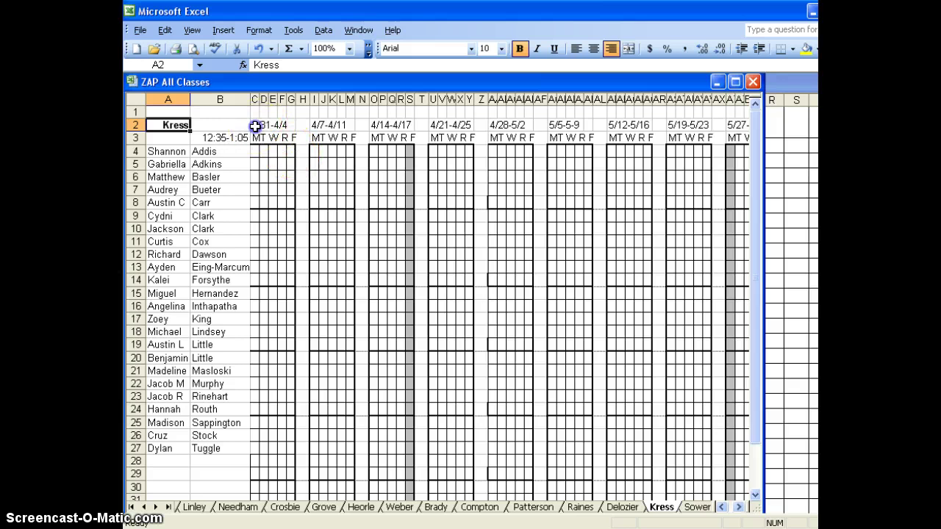
{"action": "left_click", "coordinate": [254, 125]}
{"action": "left_click", "coordinate": [263, 125]}
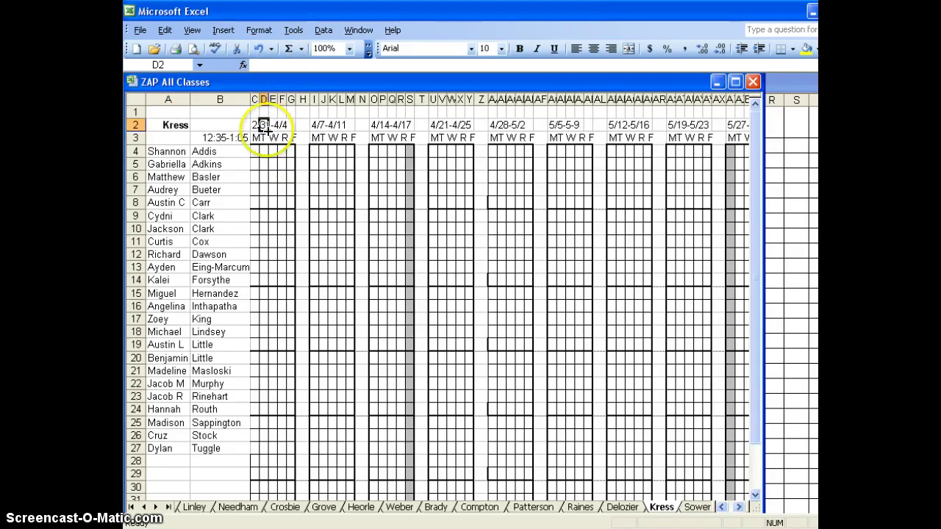
{"action": "left_click", "coordinate": [255, 125]}
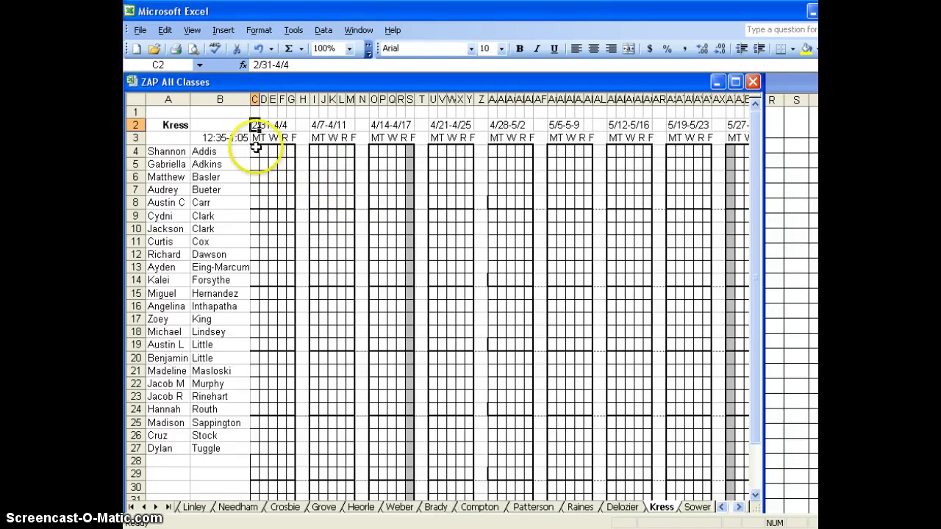
- Give C4:G33 an outline border plus inside vertical and horizontal lines
{"action": "left_click_drag", "start_coordinate": [255, 146], "coordinate": [288, 497]}
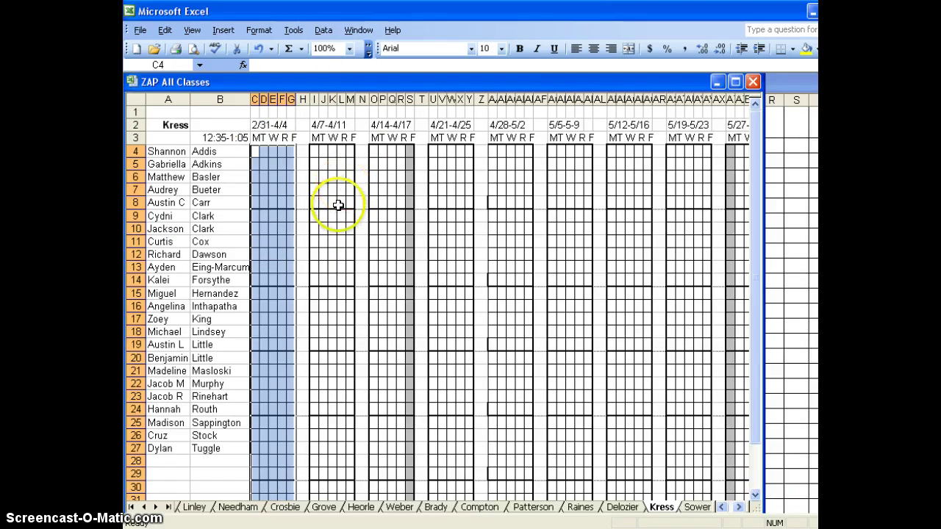
{"action": "scroll", "coordinate": [314, 238], "scroll_direction": "down", "scroll_amount": 1}
{"action": "scroll", "coordinate": [304, 185], "scroll_direction": "up", "scroll_amount": 1}
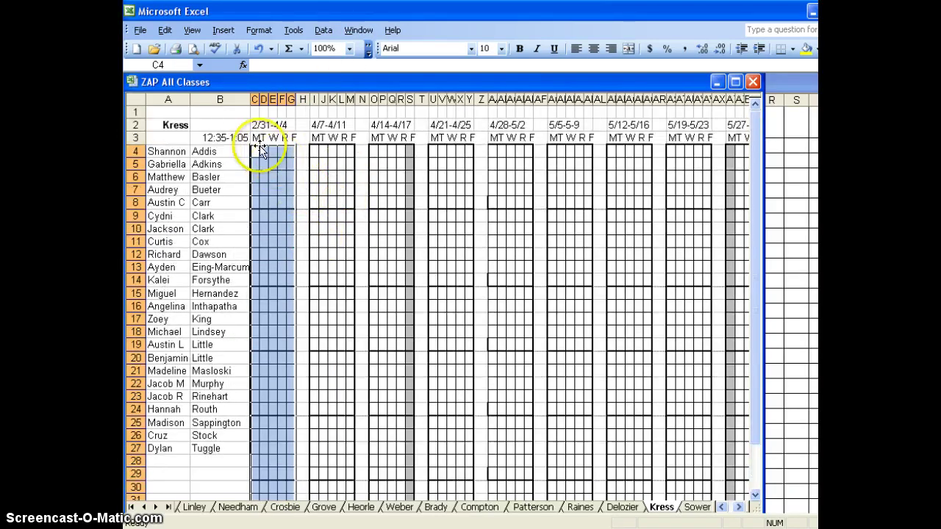
{"action": "left_click", "coordinate": [256, 151]}
{"action": "left_click_drag", "start_coordinate": [257, 151], "coordinate": [289, 475]}
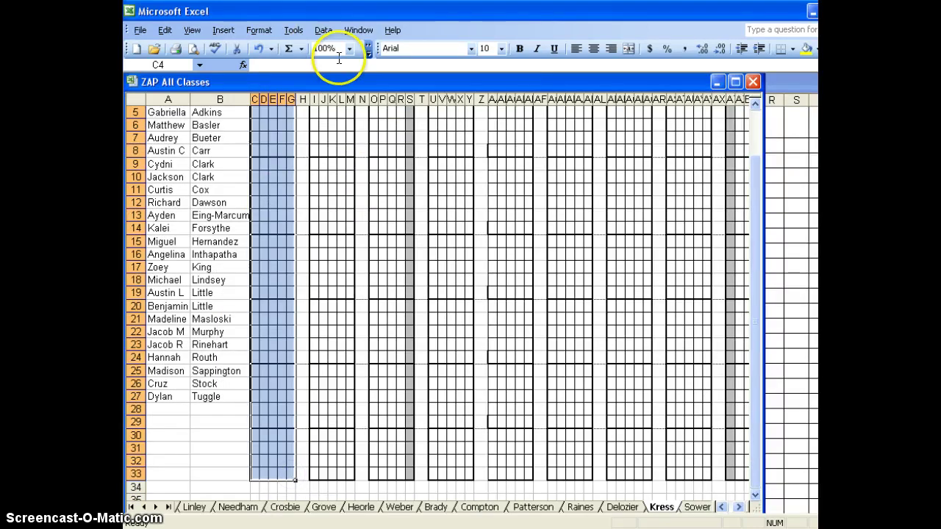
{"action": "left_click", "coordinate": [261, 30]}
{"action": "left_click", "coordinate": [273, 45]}
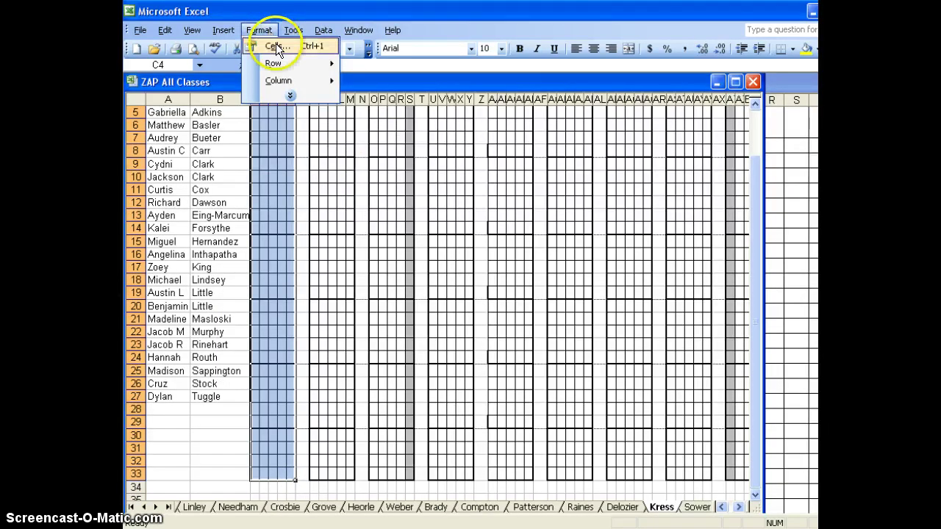
{"action": "left_click", "coordinate": [394, 151]}
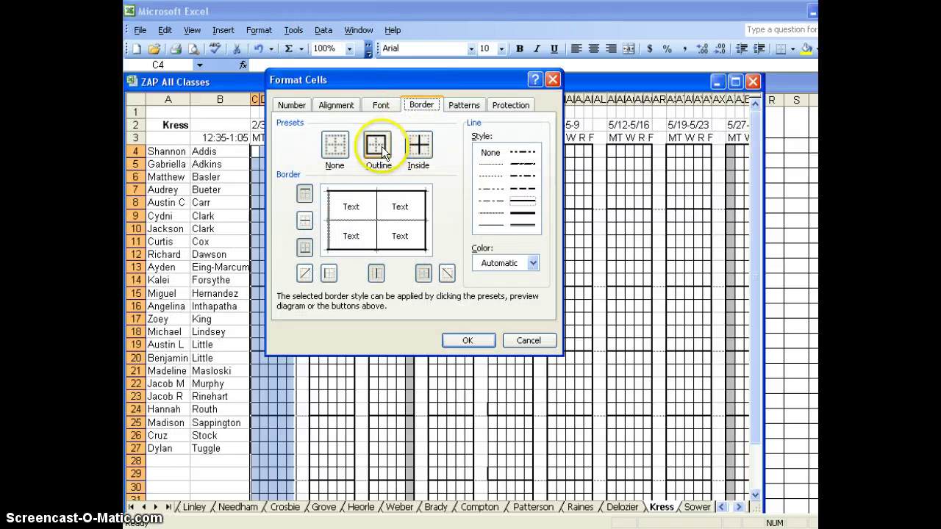
{"action": "left_click", "coordinate": [381, 149]}
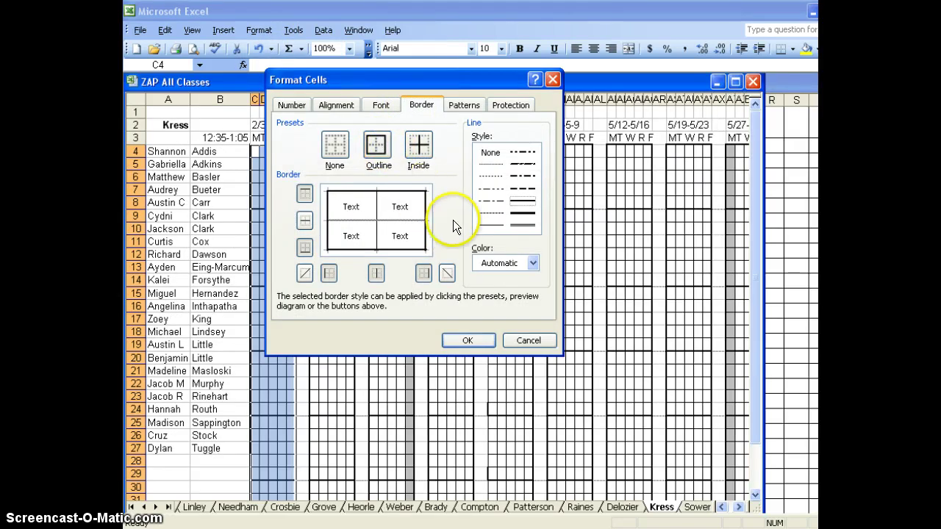
{"action": "left_click", "coordinate": [375, 275]}
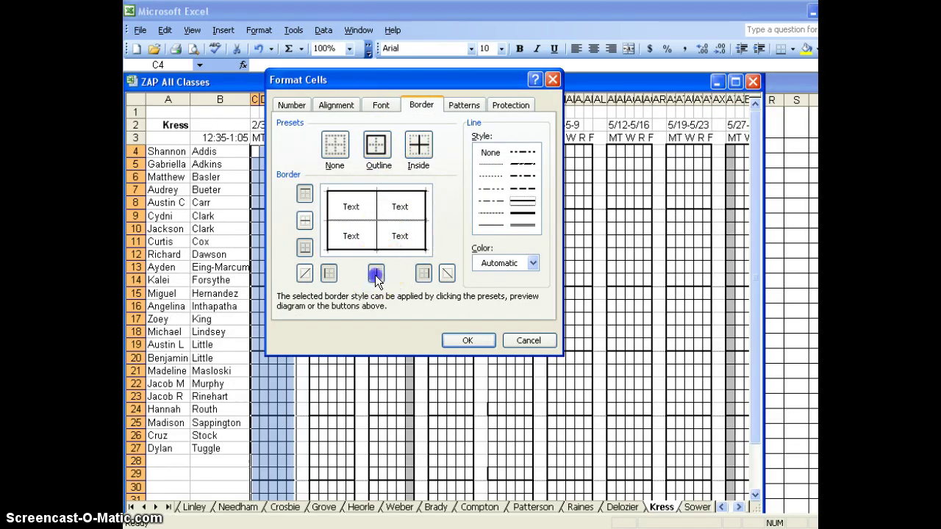
{"action": "left_click", "coordinate": [304, 220]}
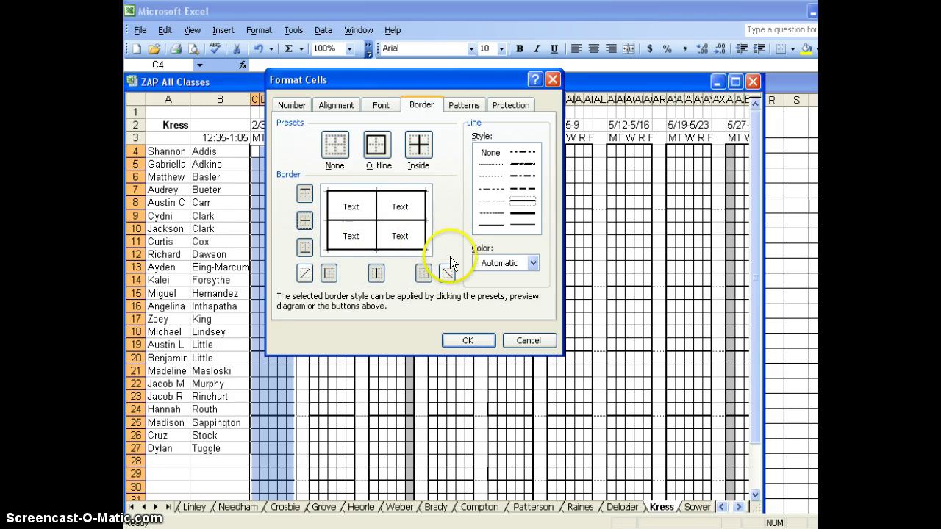
{"action": "left_click", "coordinate": [470, 341]}
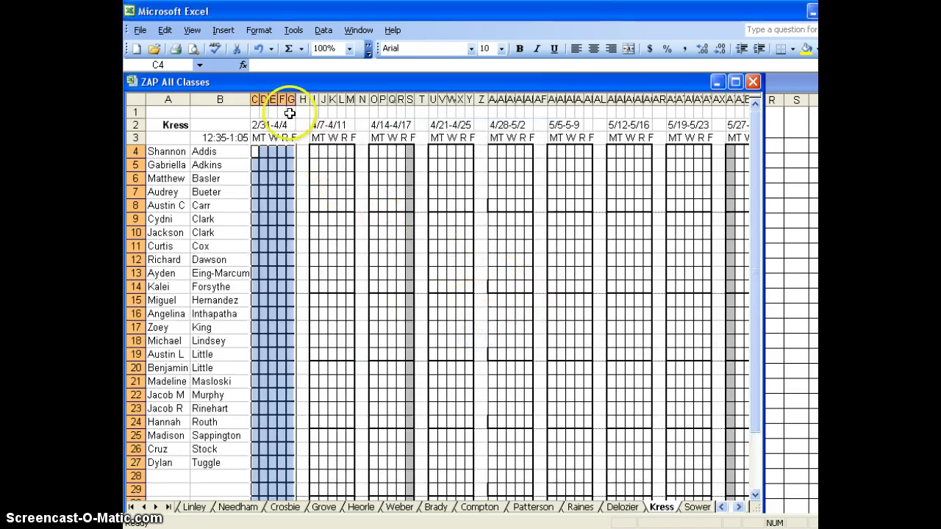
- Add a solid left border to C4:C33 in the first week's grid
{"action": "left_click", "coordinate": [257, 31]}
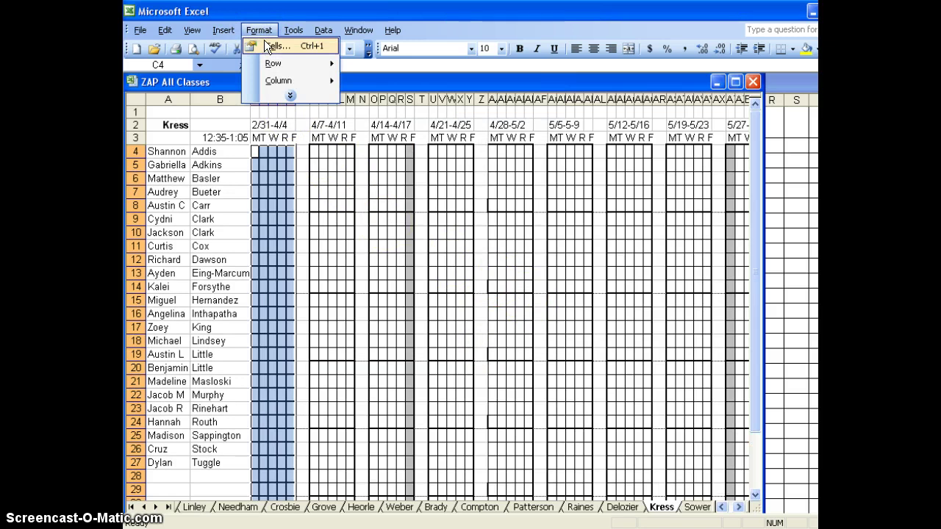
{"action": "left_click", "coordinate": [359, 31]}
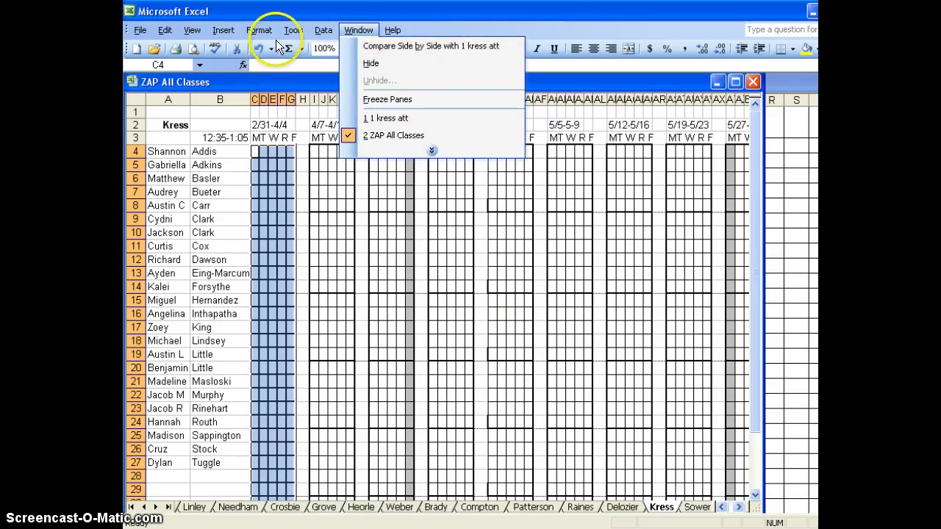
{"action": "left_click", "coordinate": [284, 8]}
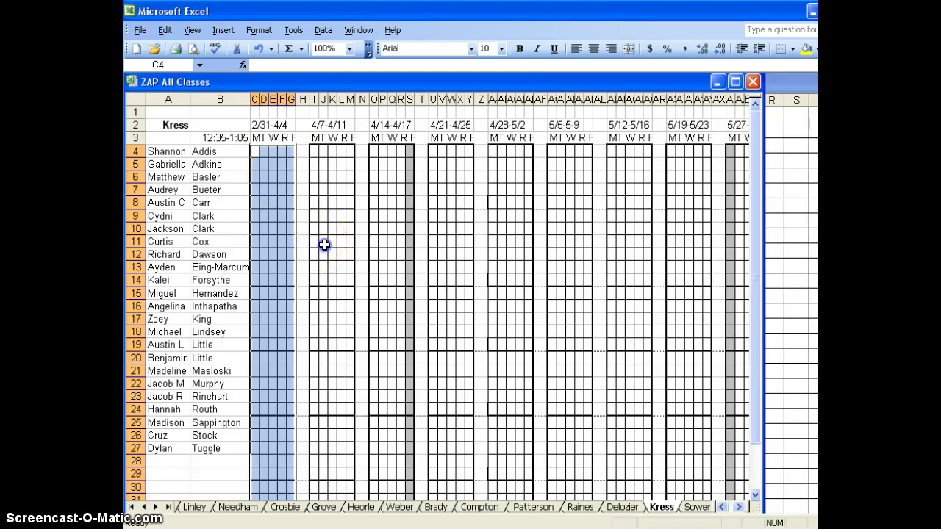
{"action": "left_click", "coordinate": [323, 242]}
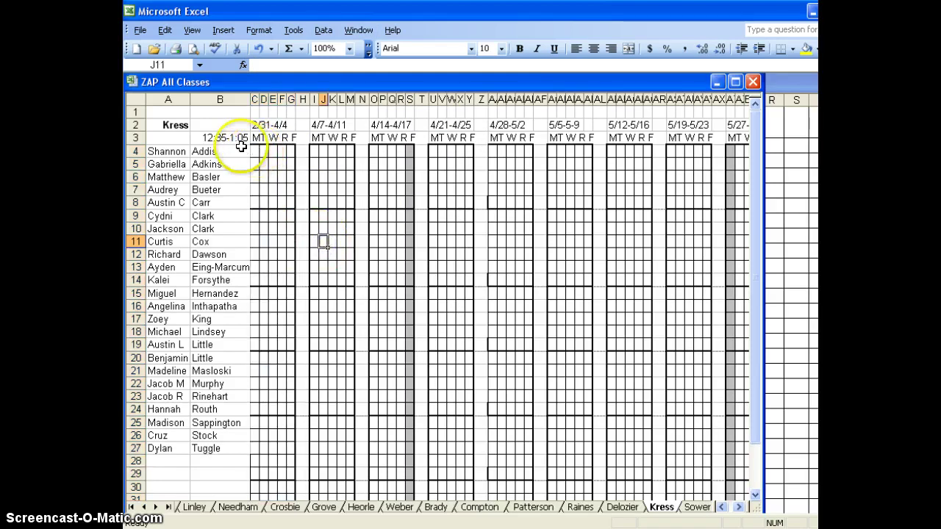
{"action": "left_click_drag", "start_coordinate": [253, 150], "coordinate": [253, 485]}
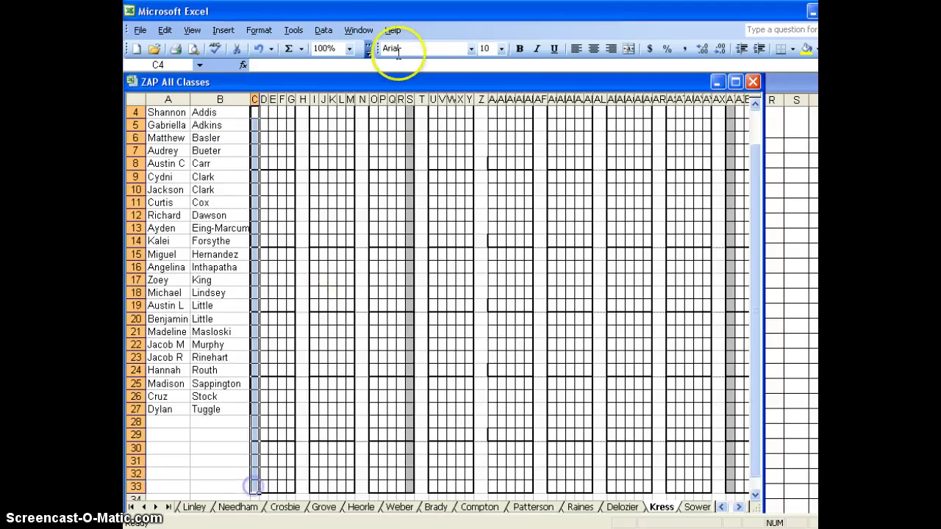
{"action": "left_click", "coordinate": [261, 29]}
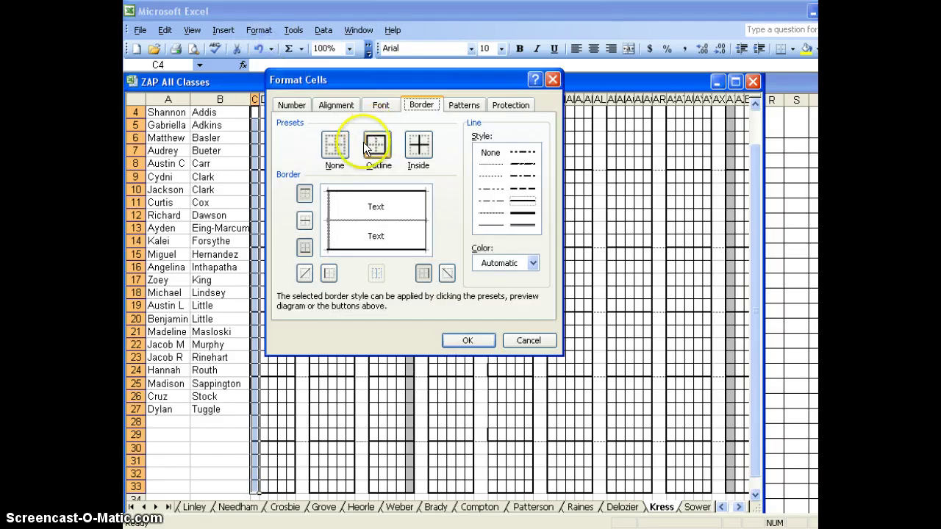
{"action": "left_click", "coordinate": [329, 273]}
{"action": "left_click", "coordinate": [458, 341]}
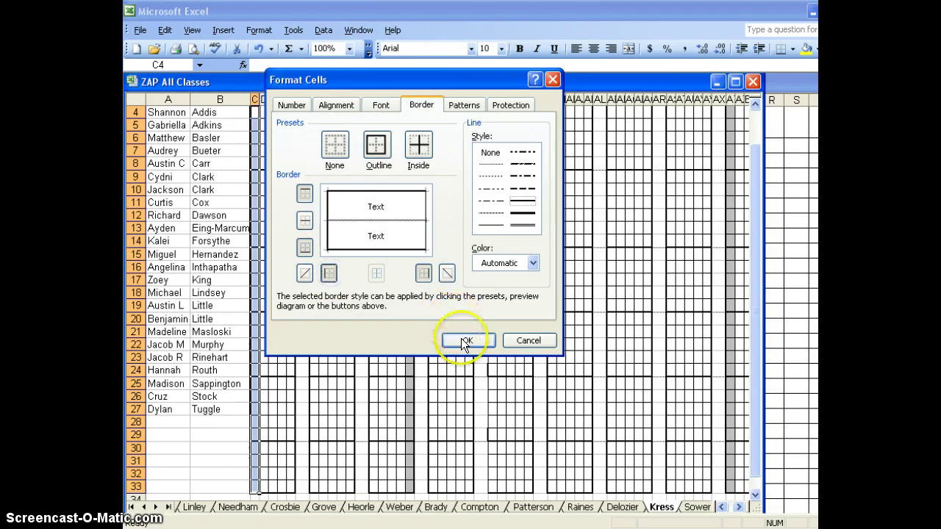
{"action": "left_click", "coordinate": [350, 294]}
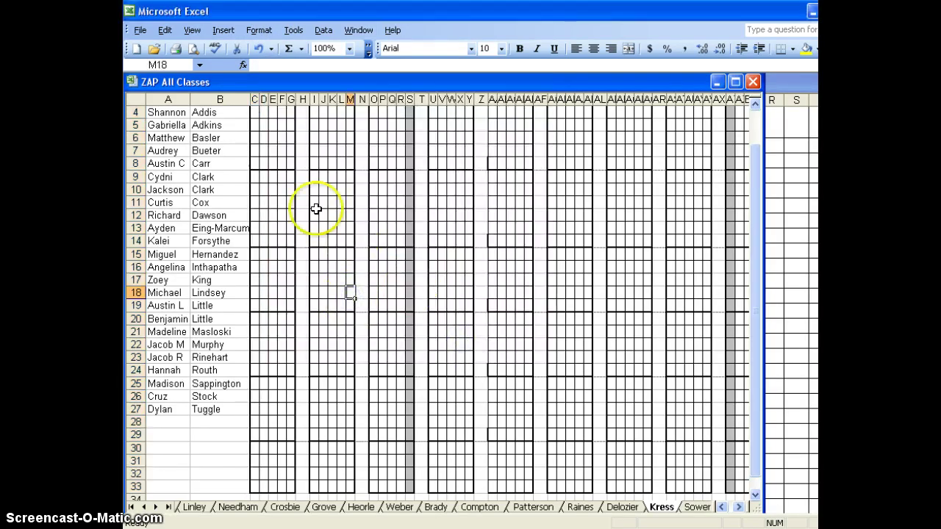
- Add a solid left border to AA4:AA33 beside the 4/28-5/2 grid
{"action": "scroll", "coordinate": [309, 245], "scroll_direction": "up", "scroll_amount": 1}
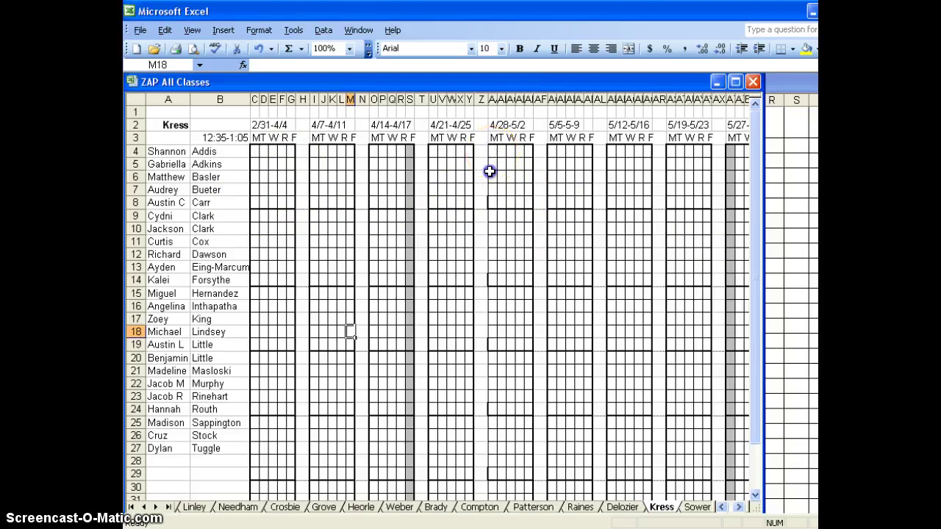
{"action": "left_click_drag", "start_coordinate": [492, 152], "coordinate": [489, 447]}
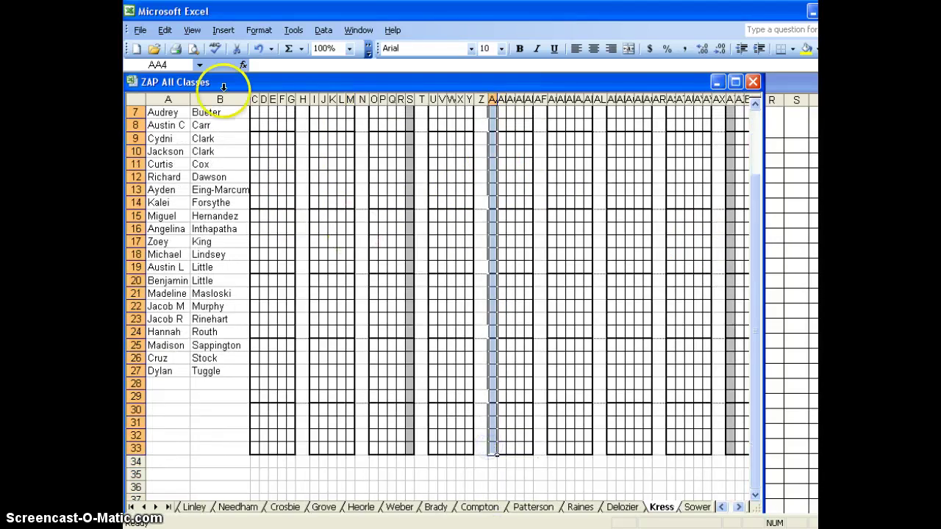
{"action": "left_click", "coordinate": [260, 31]}
{"action": "left_click", "coordinate": [267, 46]}
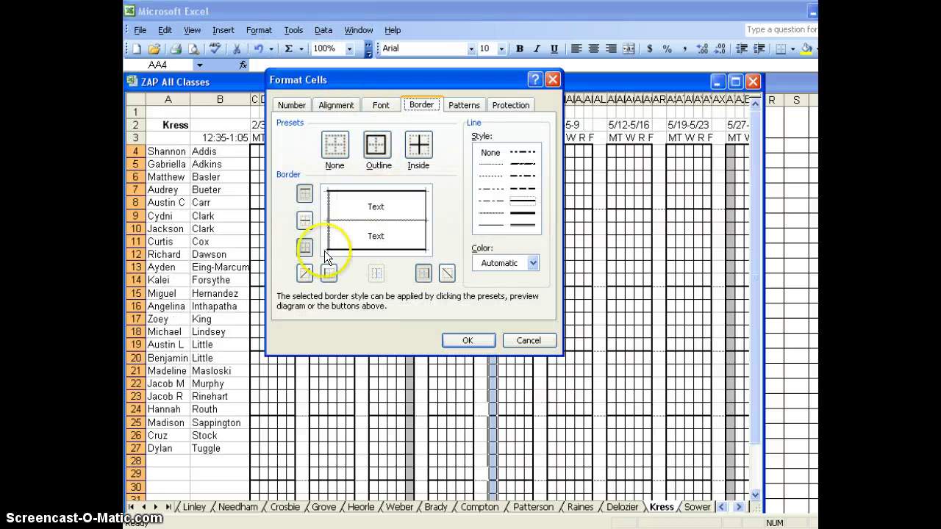
{"action": "left_click", "coordinate": [330, 274]}
{"action": "left_click", "coordinate": [330, 275]}
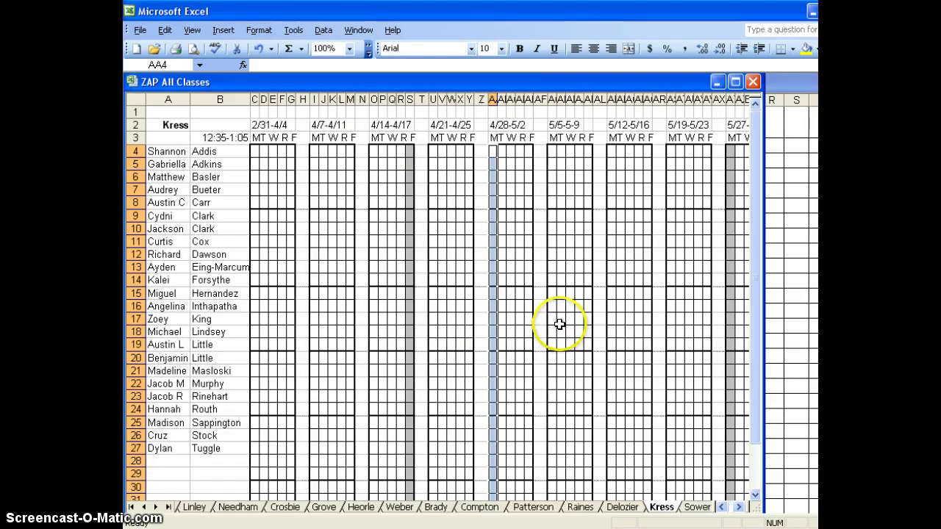
{"action": "scroll", "coordinate": [473, 261], "scroll_direction": "down", "scroll_amount": 1}
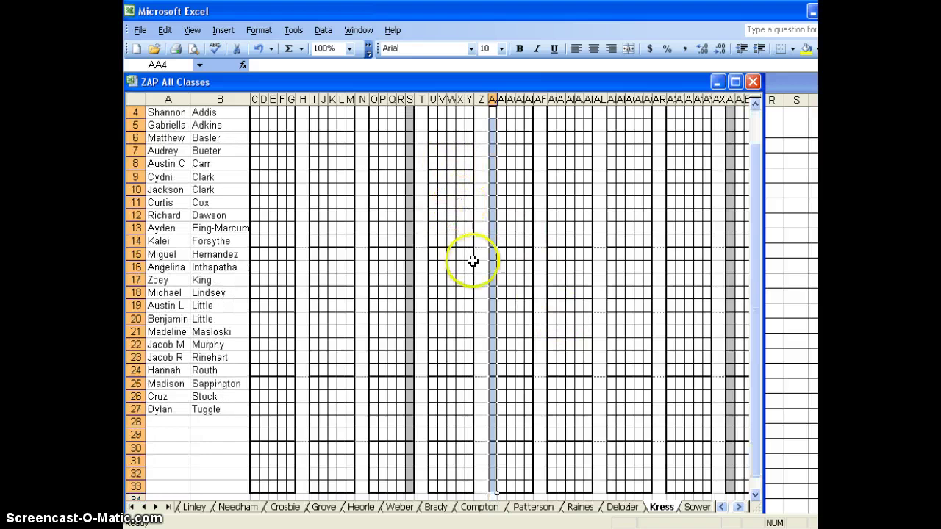
{"action": "scroll", "coordinate": [473, 261], "scroll_direction": "up", "scroll_amount": 1}
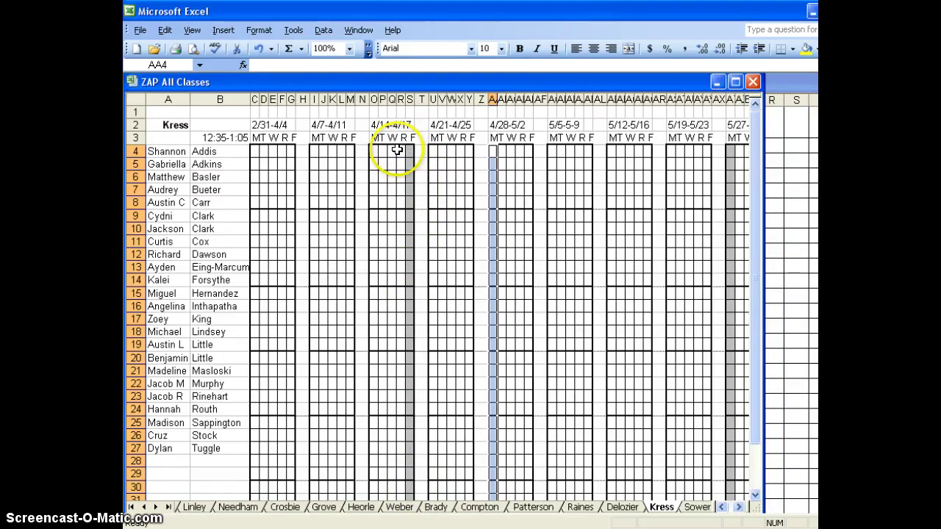
- Fill R4:S33 of the 4/14-4/17 grid with grey shading via the Patterns tab
{"action": "left_click_drag", "start_coordinate": [398, 151], "coordinate": [409, 419]}
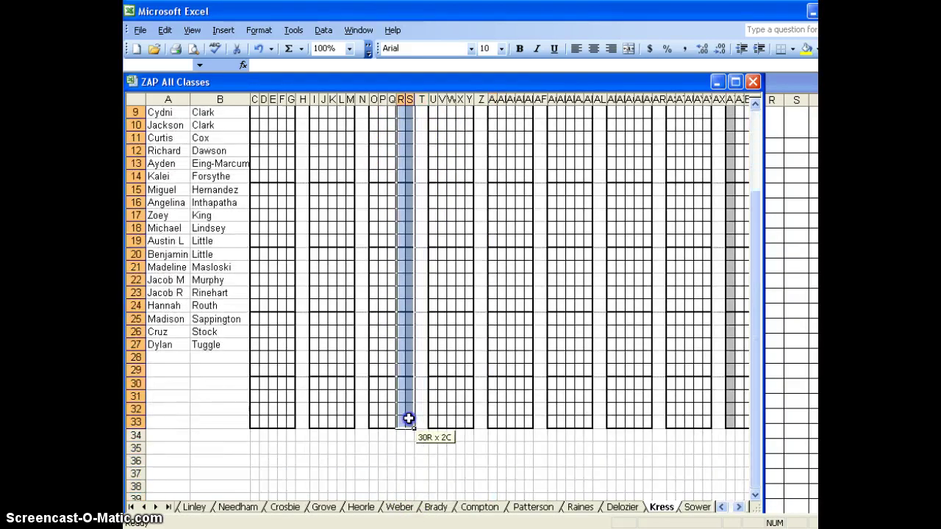
{"action": "left_click", "coordinate": [294, 30]}
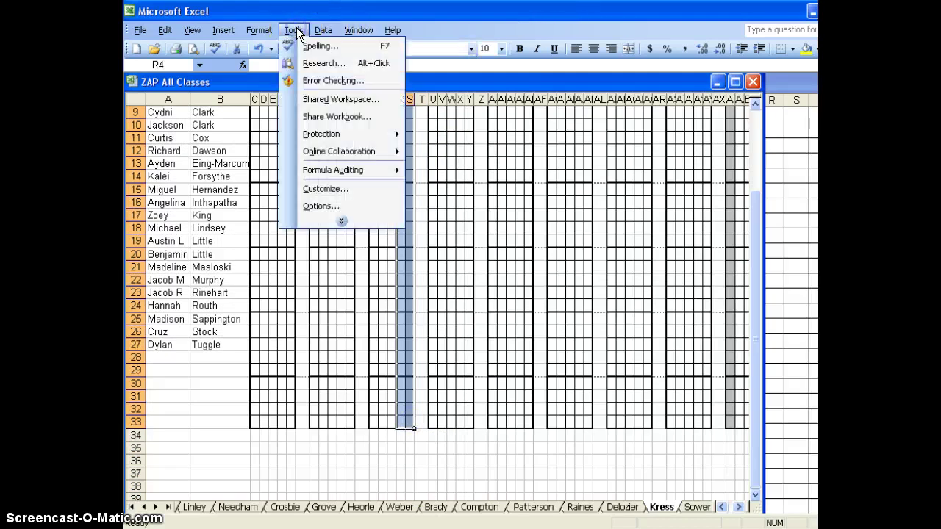
{"action": "left_click", "coordinate": [271, 48]}
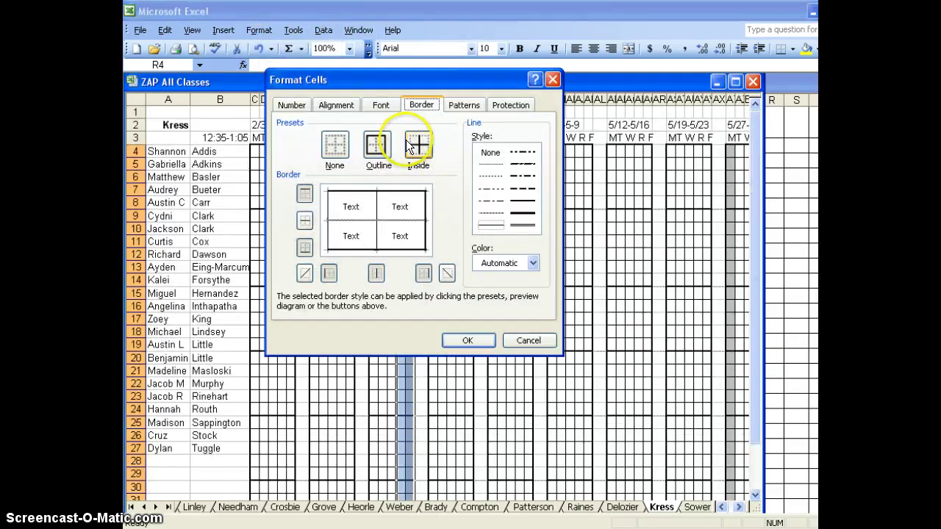
{"action": "left_click", "coordinate": [457, 103]}
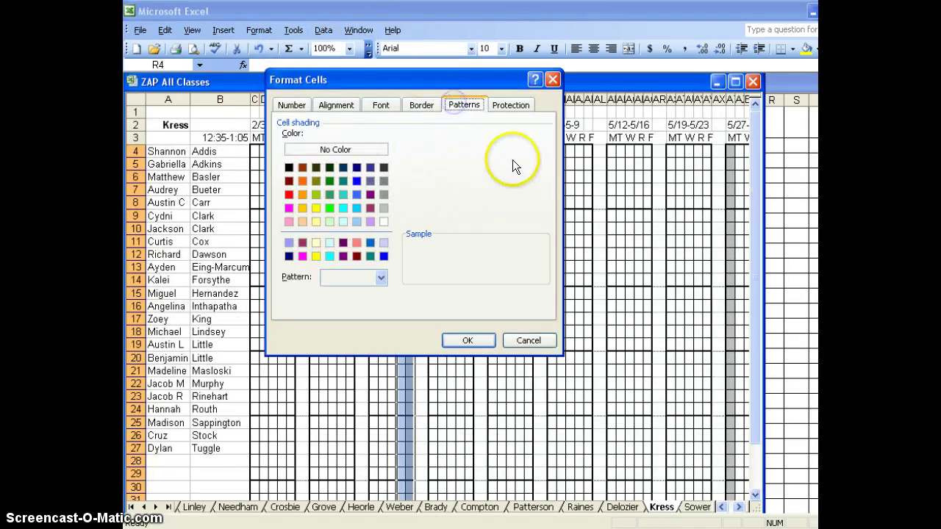
{"action": "left_click", "coordinate": [384, 208]}
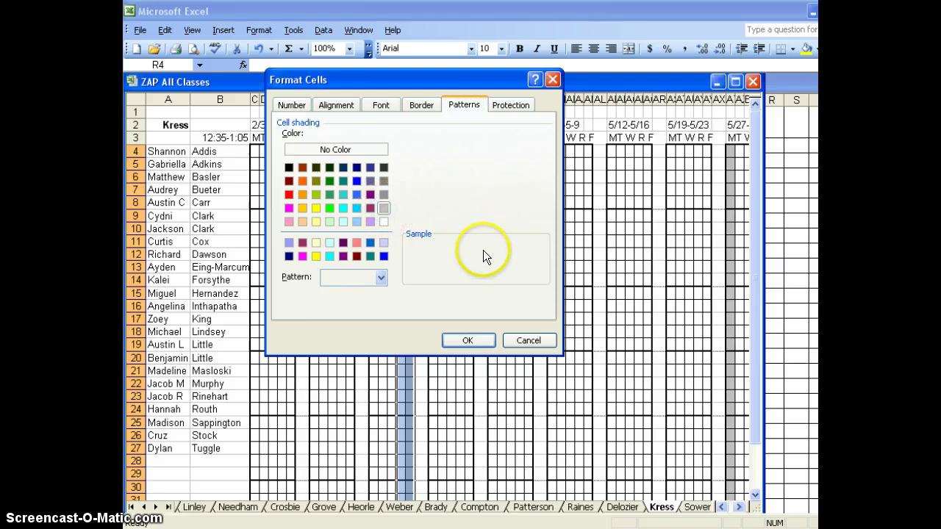
{"action": "left_click", "coordinate": [470, 341]}
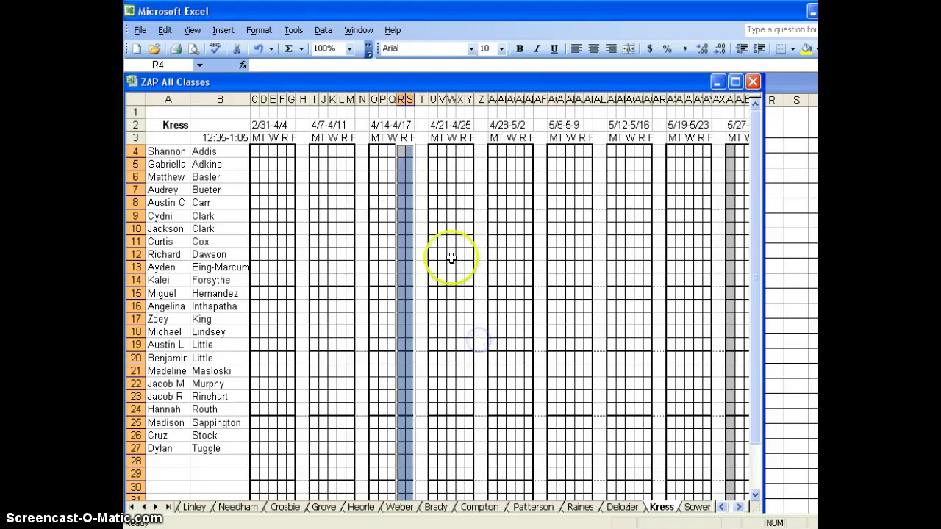
{"action": "left_click", "coordinate": [422, 160]}
{"action": "left_click", "coordinate": [545, 251]}
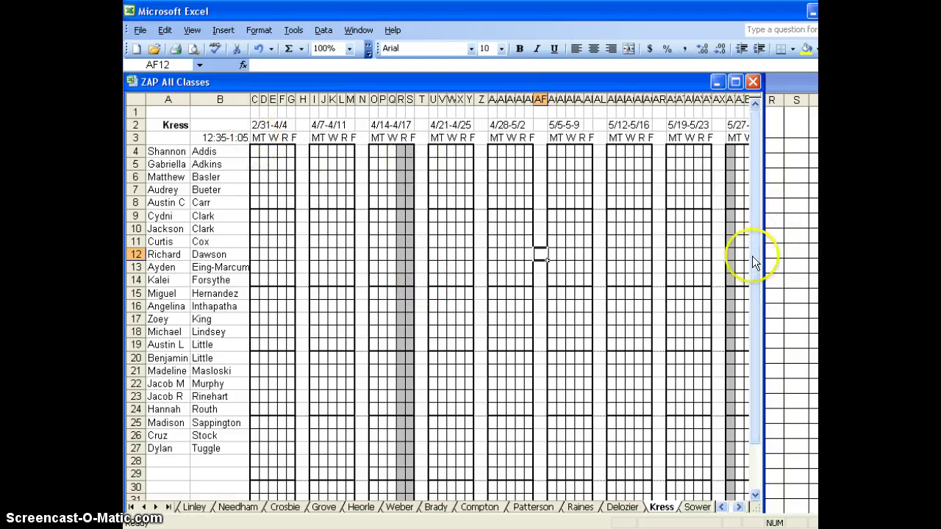
- Widen the workbook window and copy the full 53-column weekly grid block starting at C2
{"action": "left_click", "coordinate": [552, 280]}
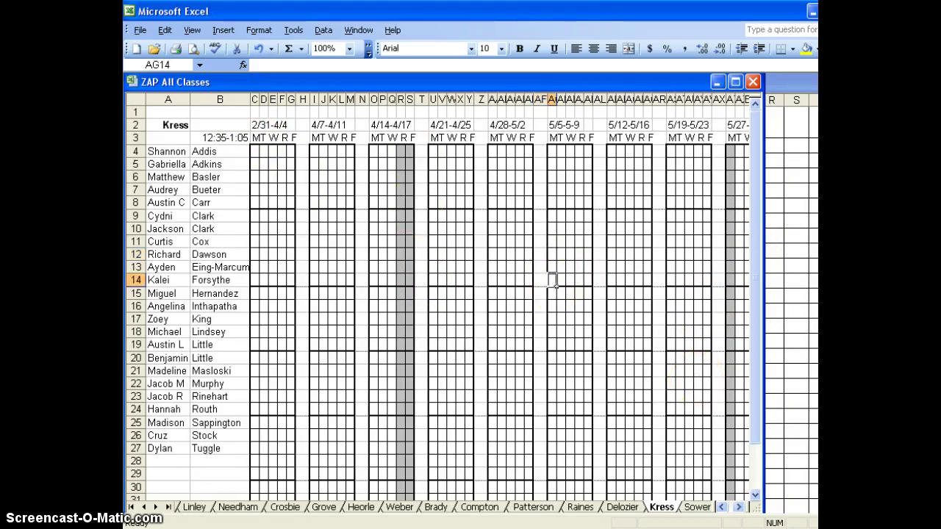
{"action": "left_click_drag", "start_coordinate": [761, 281], "coordinate": [816, 281]}
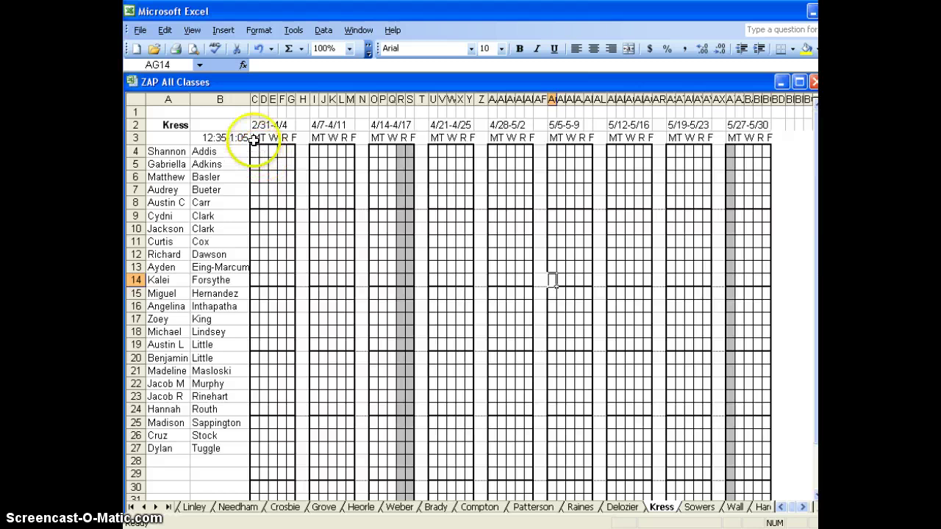
{"action": "left_click", "coordinate": [252, 123]}
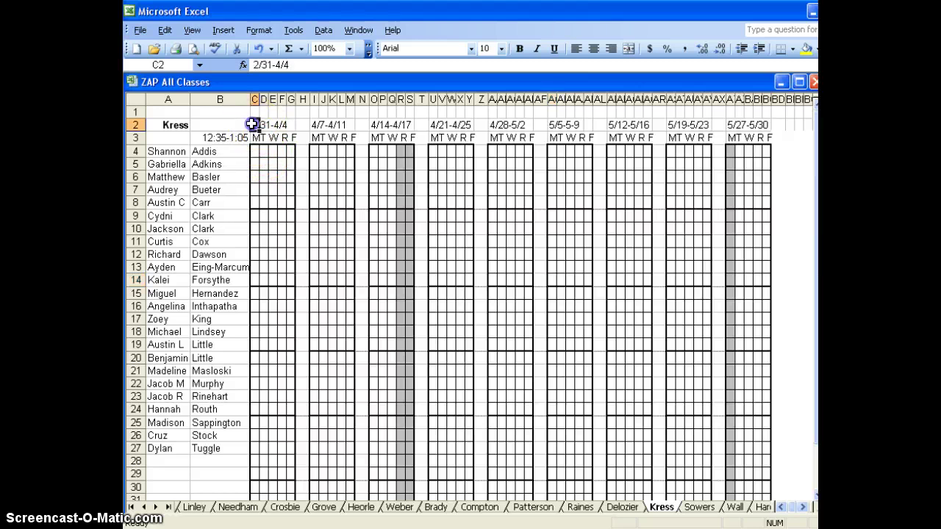
{"action": "left_click_drag", "start_coordinate": [354, 160], "coordinate": [763, 471]}
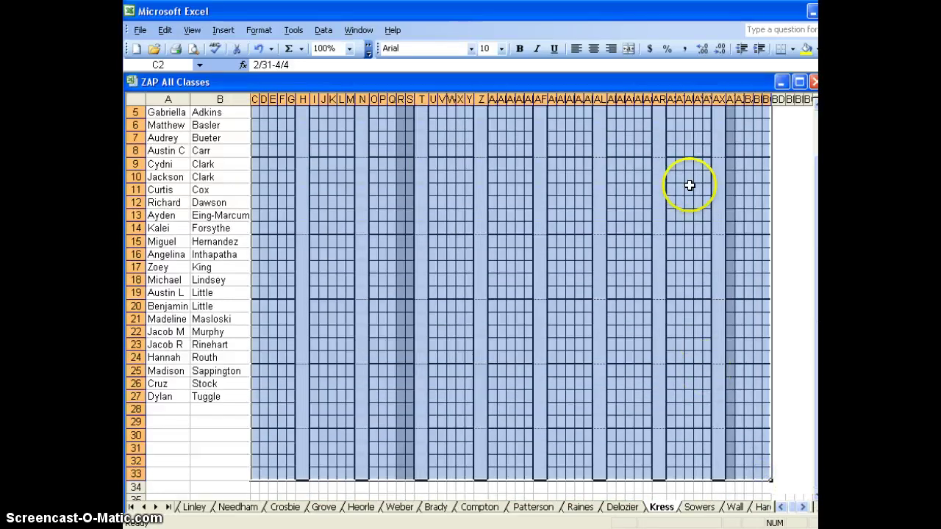
{"action": "left_click", "coordinate": [165, 30]}
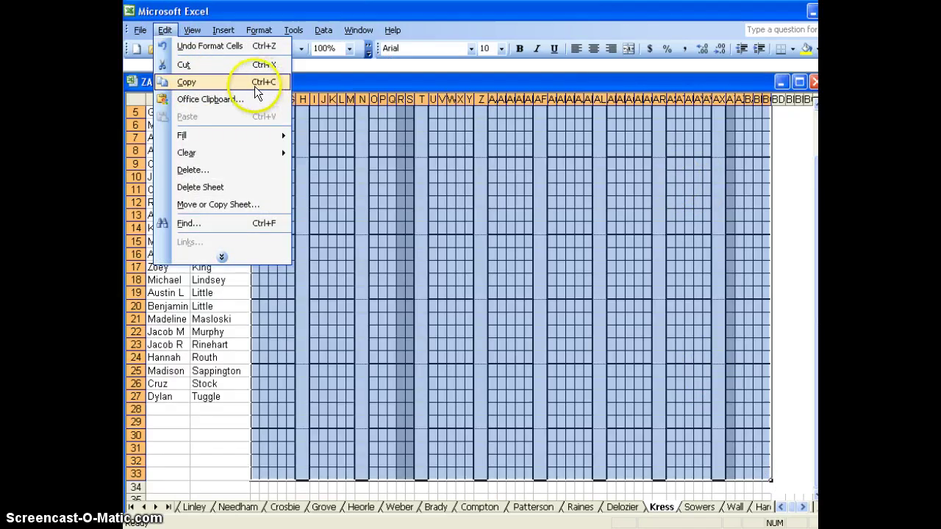
{"action": "left_click", "coordinate": [285, 86]}
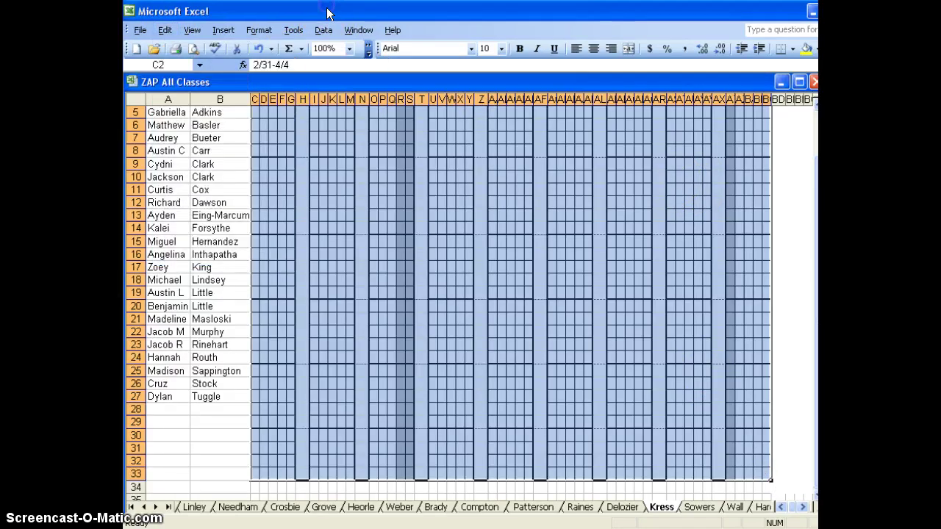
{"action": "key", "text": "ctrl+c"}
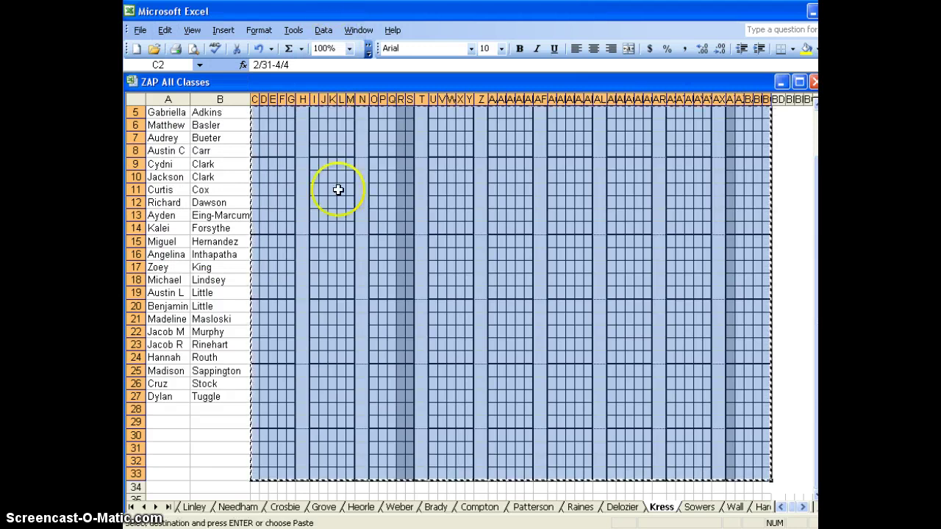
- Paste the weekly grid block into the Delozier sheet at C2, then go to Raines
{"action": "left_click", "coordinate": [621, 507]}
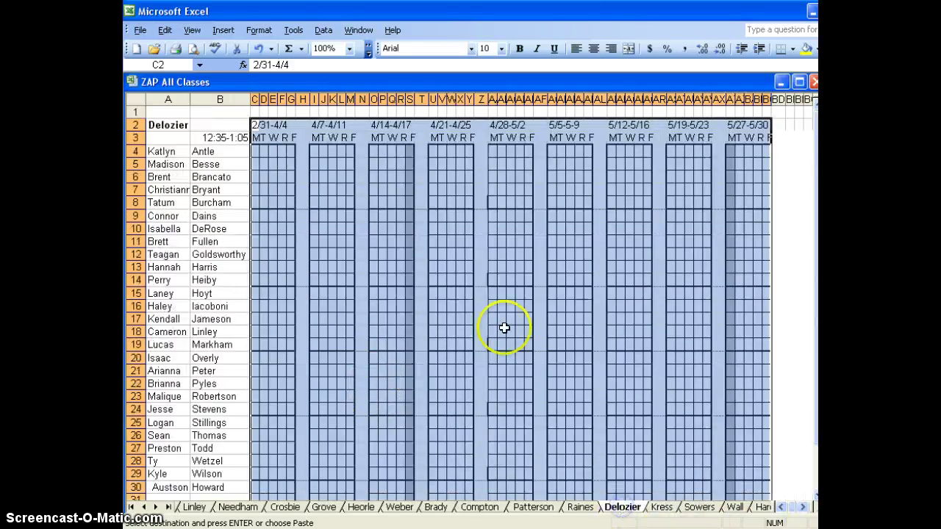
{"action": "left_click", "coordinate": [256, 125]}
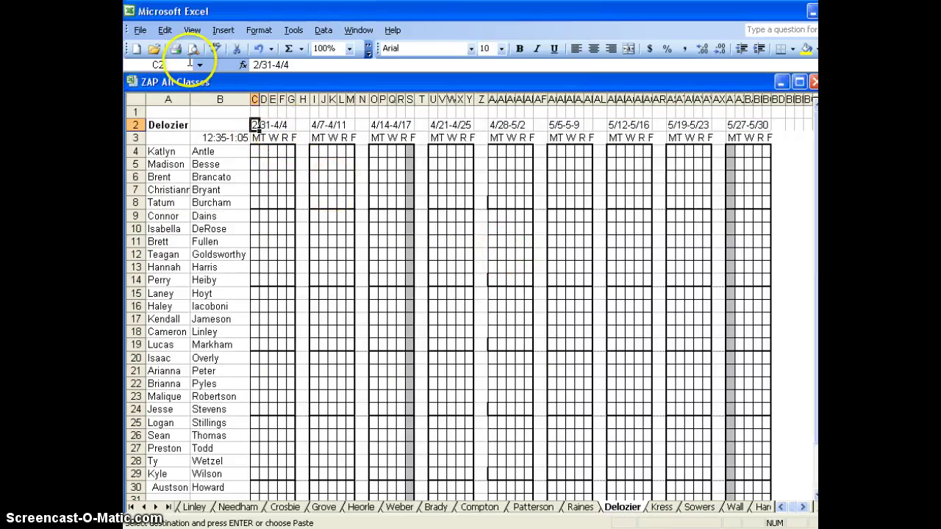
{"action": "left_click", "coordinate": [165, 30]}
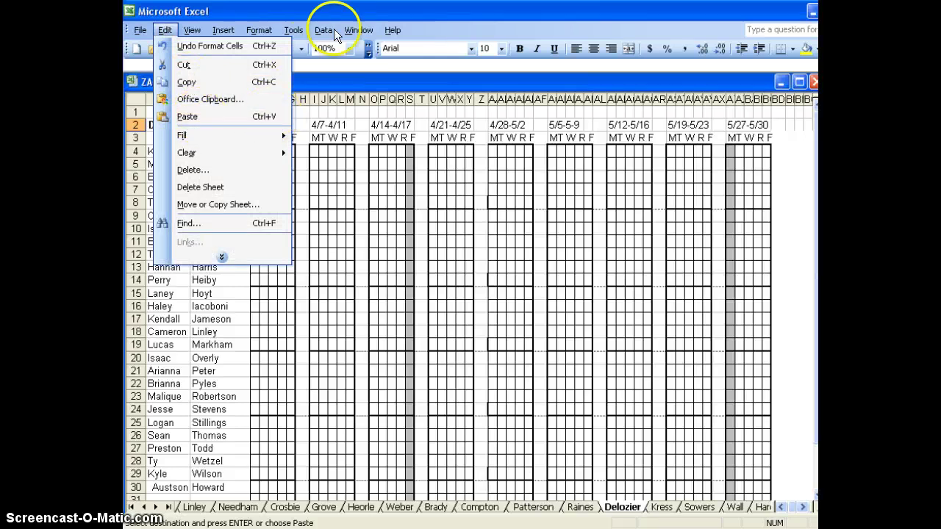
{"action": "left_click", "coordinate": [358, 30]}
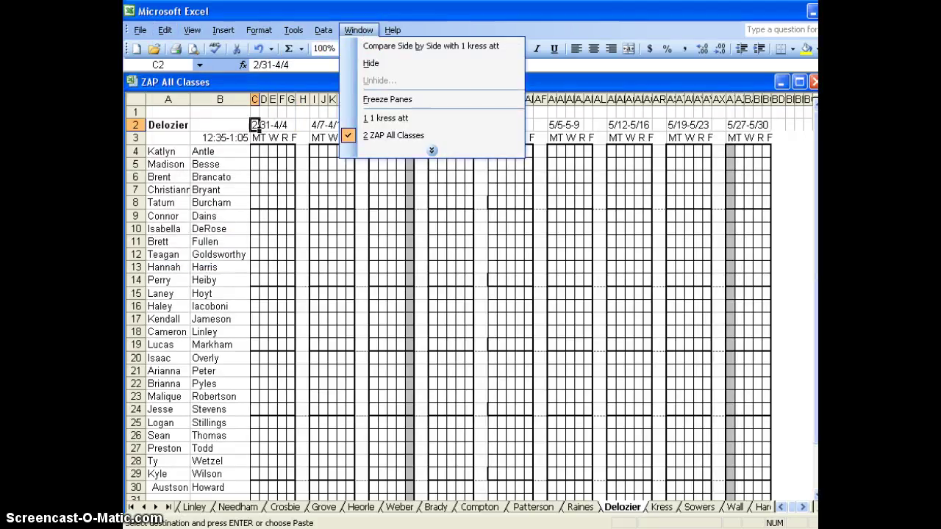
{"action": "left_click", "coordinate": [387, 119]}
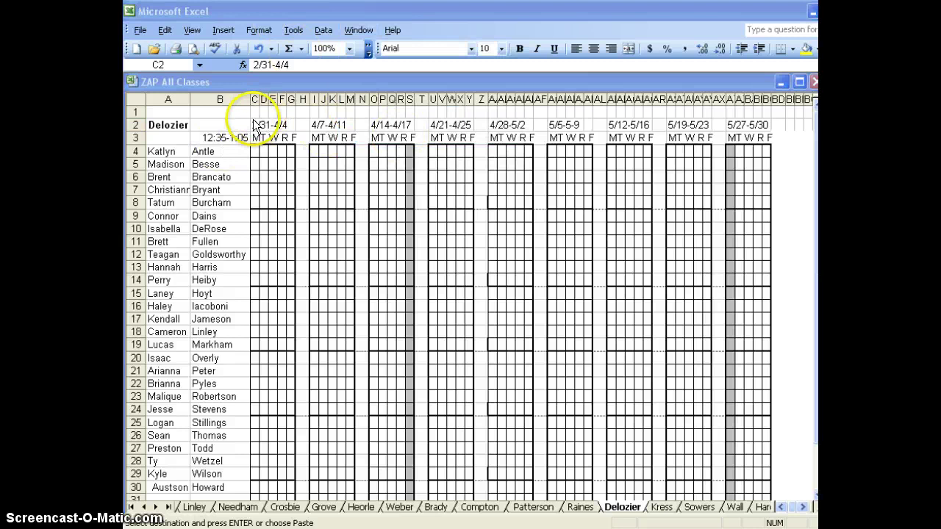
{"action": "left_click", "coordinate": [253, 125]}
{"action": "key", "text": "ctrl+v"}
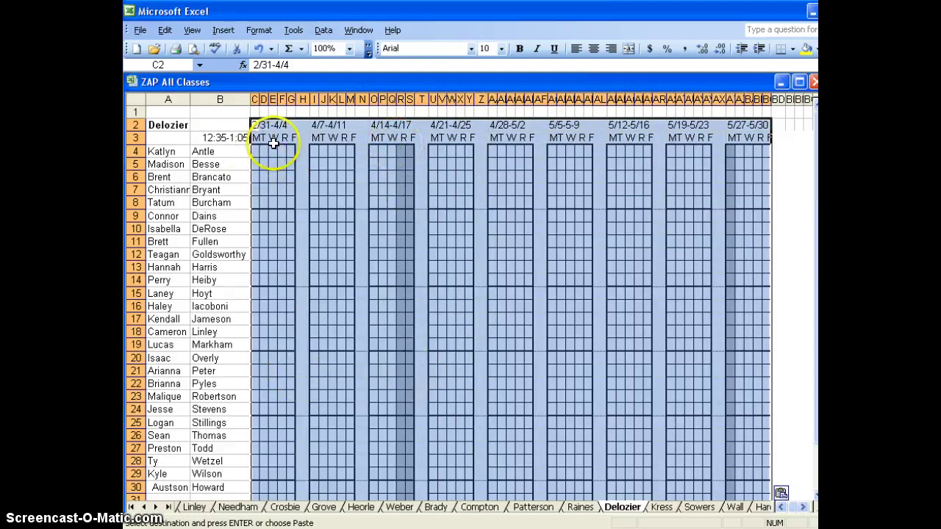
{"action": "left_click", "coordinate": [219, 129]}
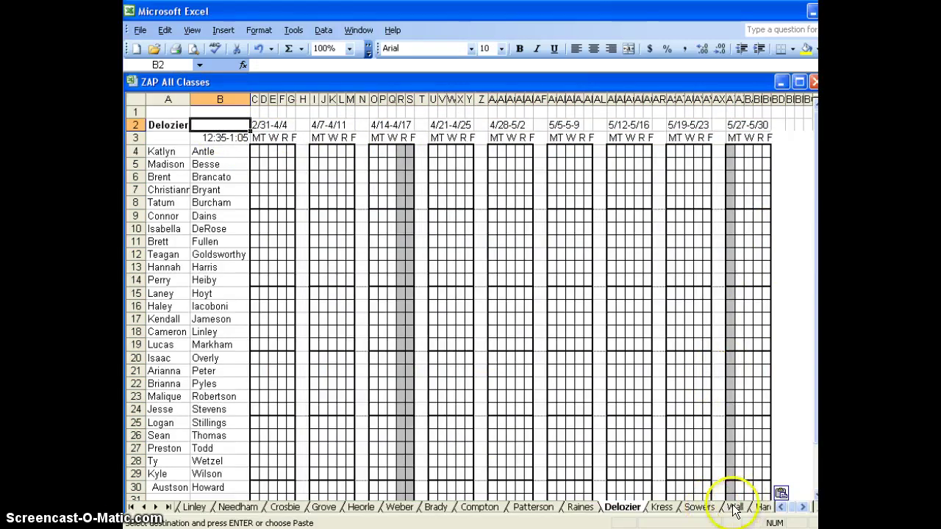
{"action": "left_click", "coordinate": [583, 508]}
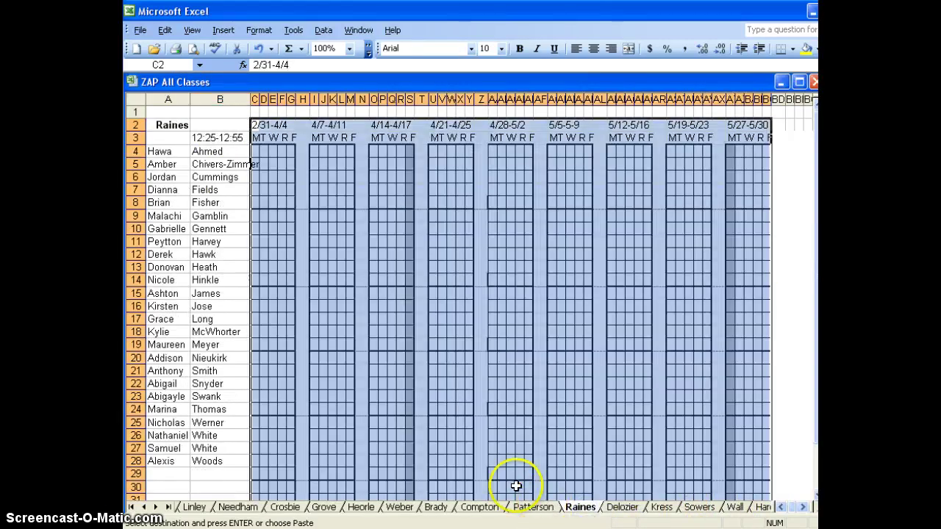
{"action": "left_click", "coordinate": [255, 125]}
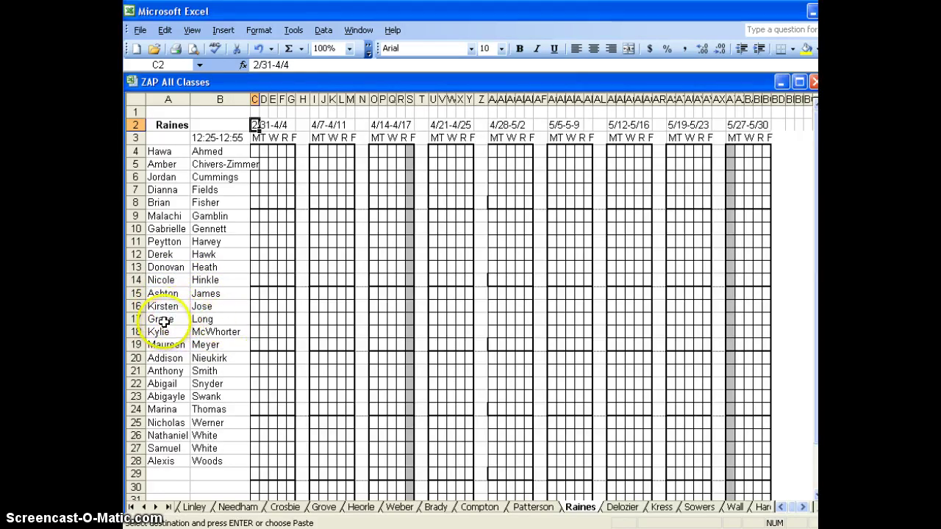
- Cut the Raines names in A17:B28 and paste them one row lower at A18
{"action": "left_click_drag", "start_coordinate": [162, 321], "coordinate": [195, 459]}
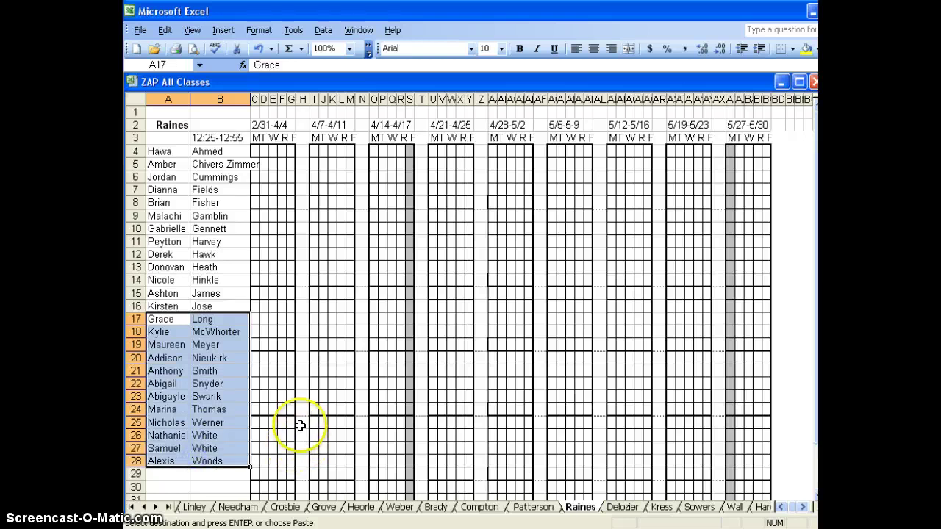
{"action": "left_click", "coordinate": [171, 32]}
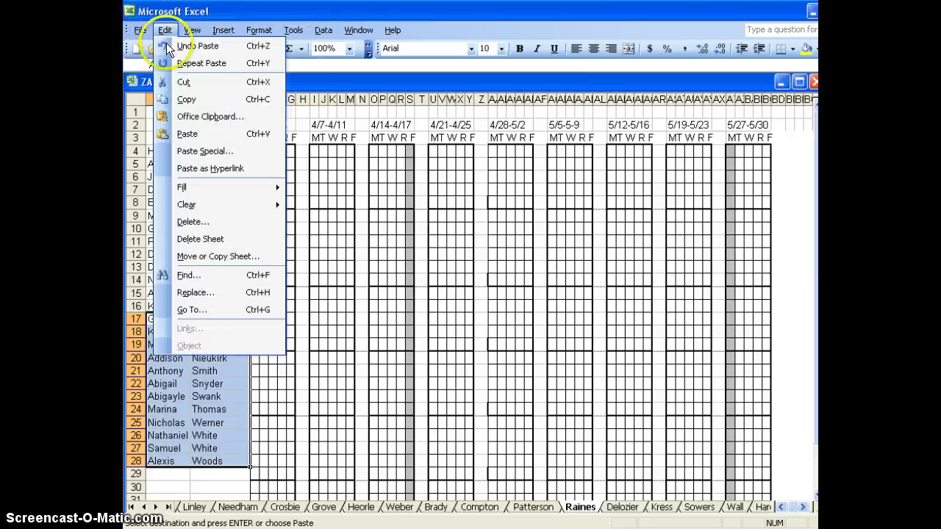
{"action": "left_click", "coordinate": [183, 83]}
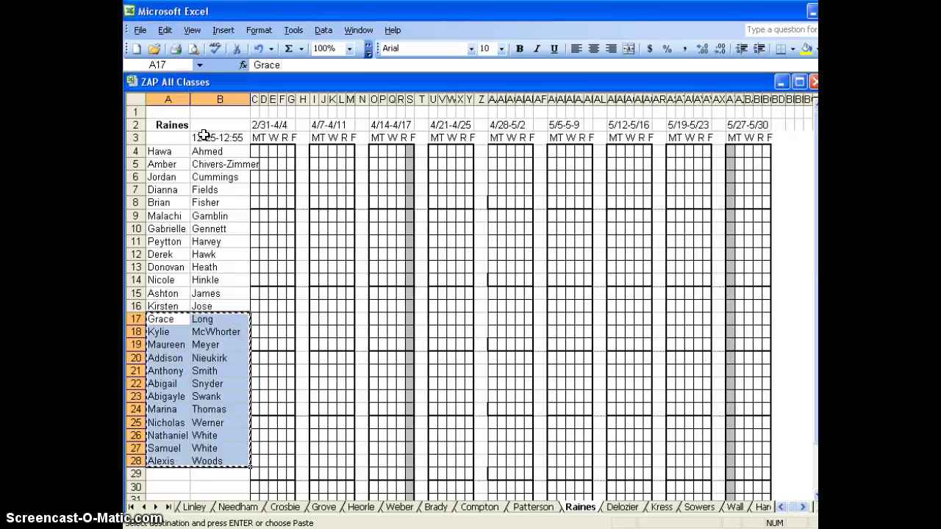
{"action": "left_click", "coordinate": [165, 332]}
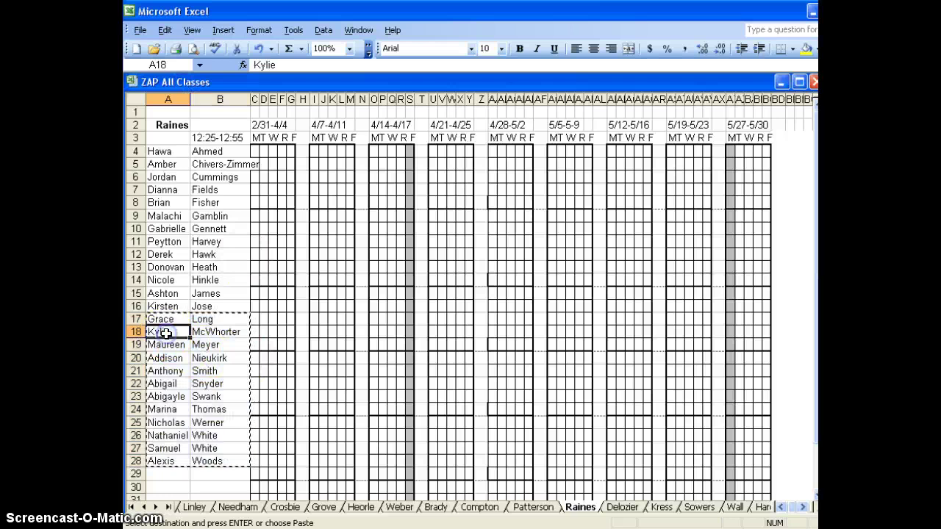
{"action": "key", "text": "Return"}
{"action": "left_click", "coordinate": [213, 373]}
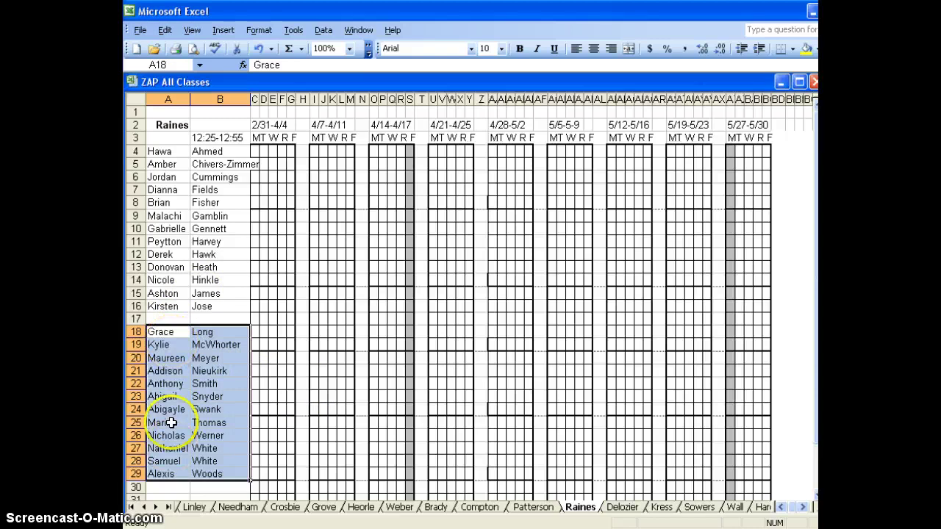
- Enter the new student's first and last name in A17:B17, then select row 12's names
{"action": "left_click", "coordinate": [165, 318]}
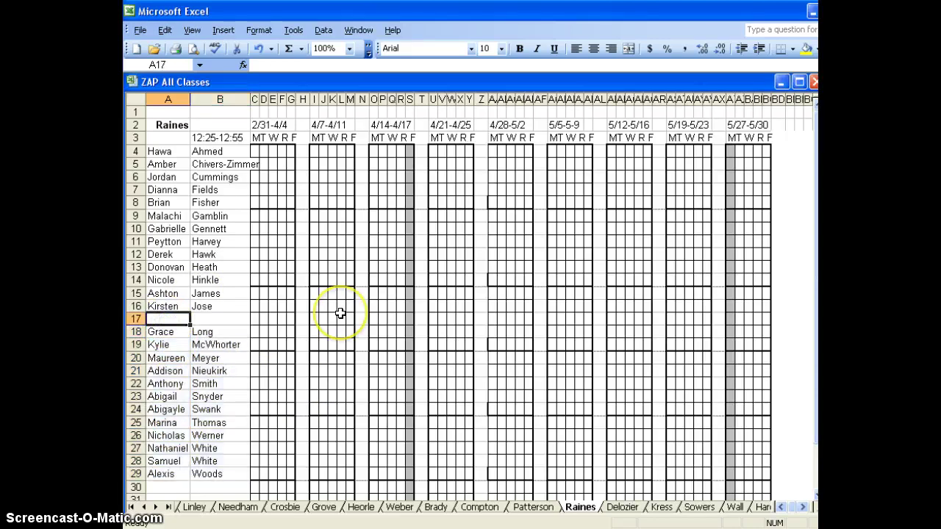
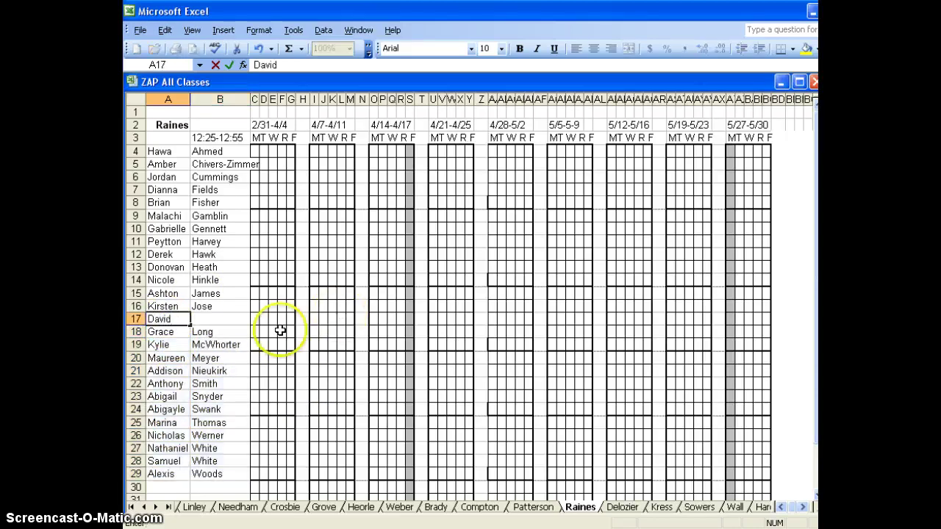
{"action": "left_click", "coordinate": [212, 321]}
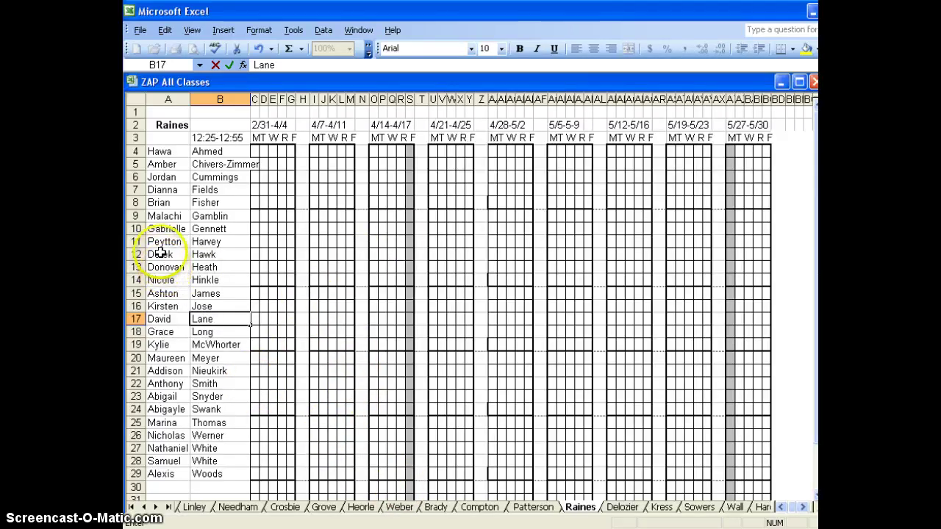
{"action": "left_click_drag", "start_coordinate": [159, 254], "coordinate": [230, 260]}
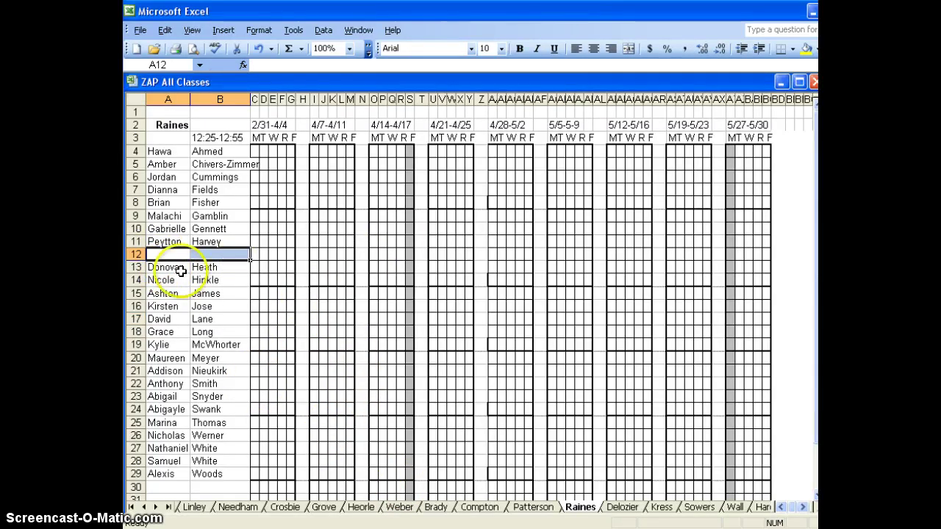
- Move the Raines roster names in A13:B29 up one row to start at A12
{"action": "left_click_drag", "start_coordinate": [164, 267], "coordinate": [212, 477]}
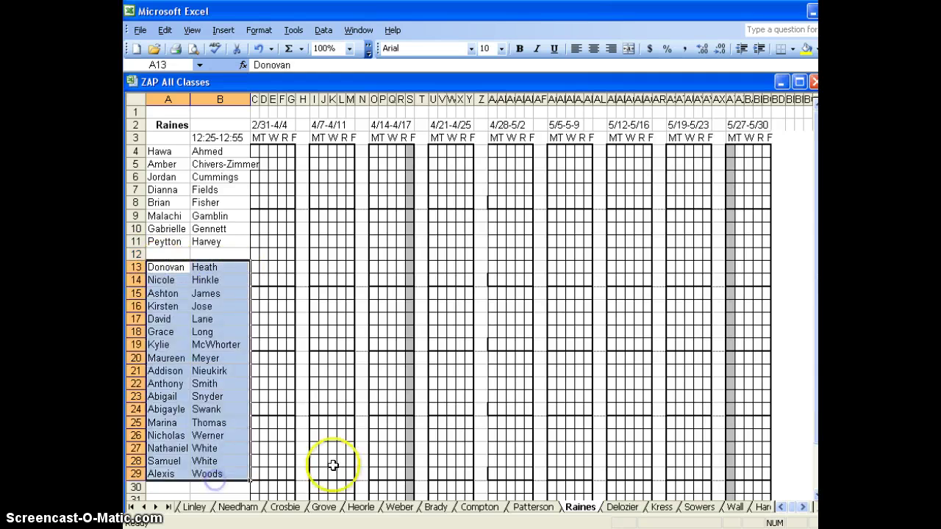
{"action": "key", "text": "ctrl+x"}
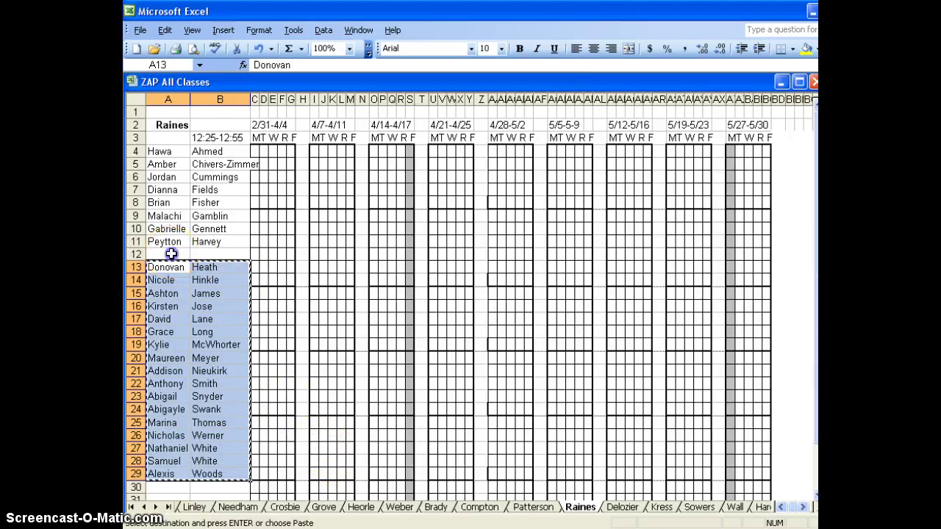
{"action": "left_click", "coordinate": [170, 253]}
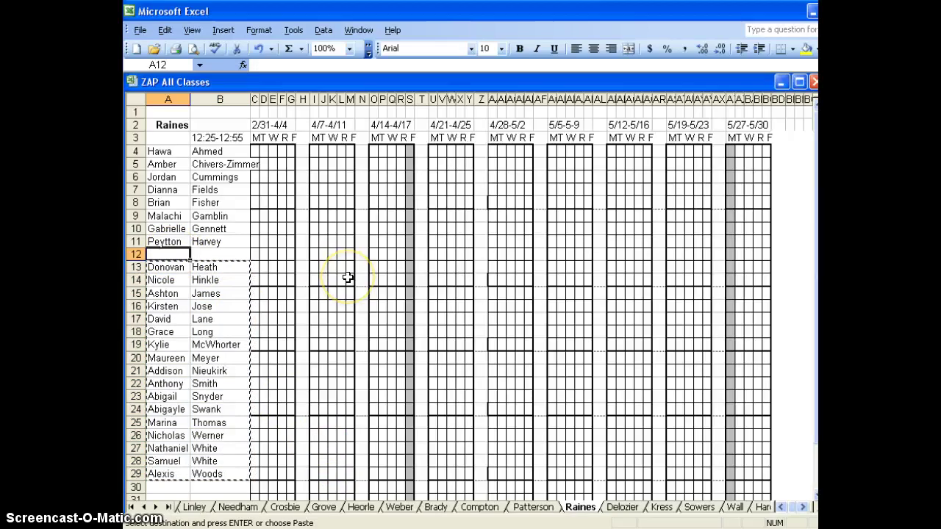
{"action": "key", "text": "Return"}
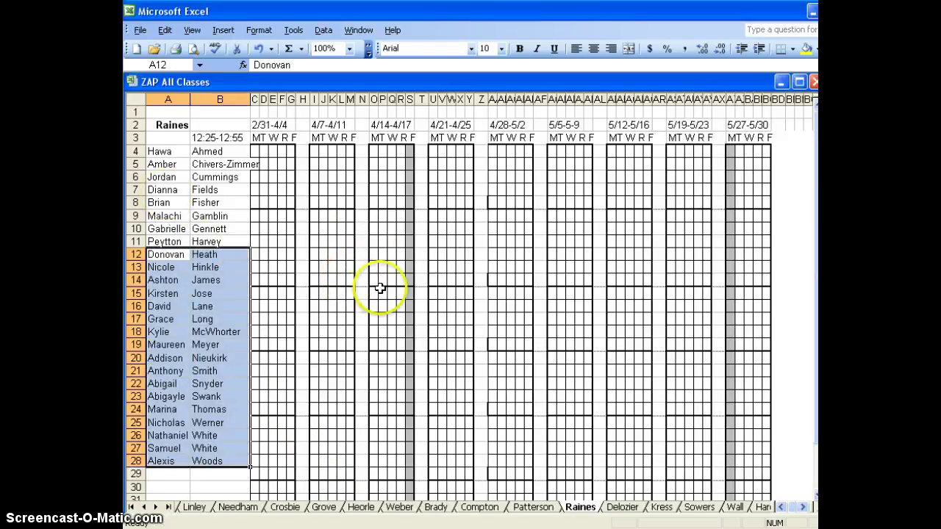
{"action": "left_click", "coordinate": [392, 383]}
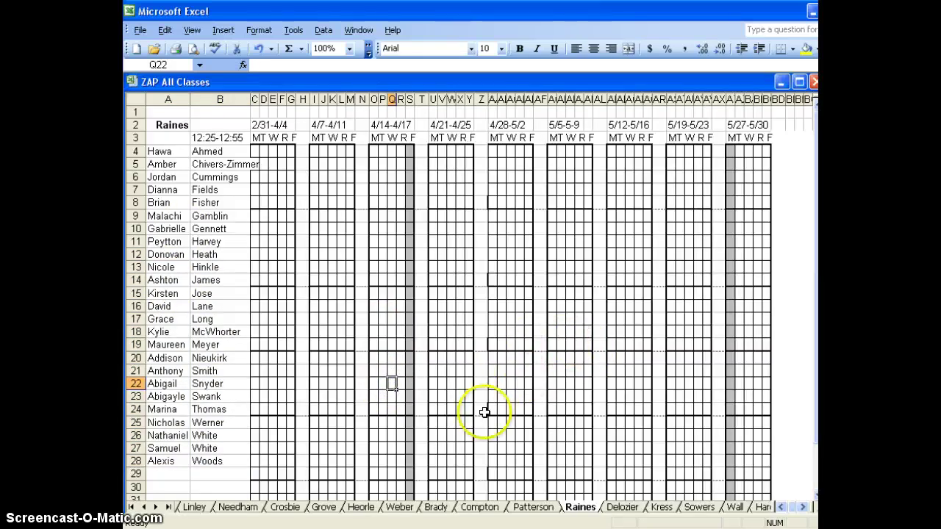
- Bring up Save As from the File menu, then cancel it without saving
{"action": "left_click", "coordinate": [140, 30]}
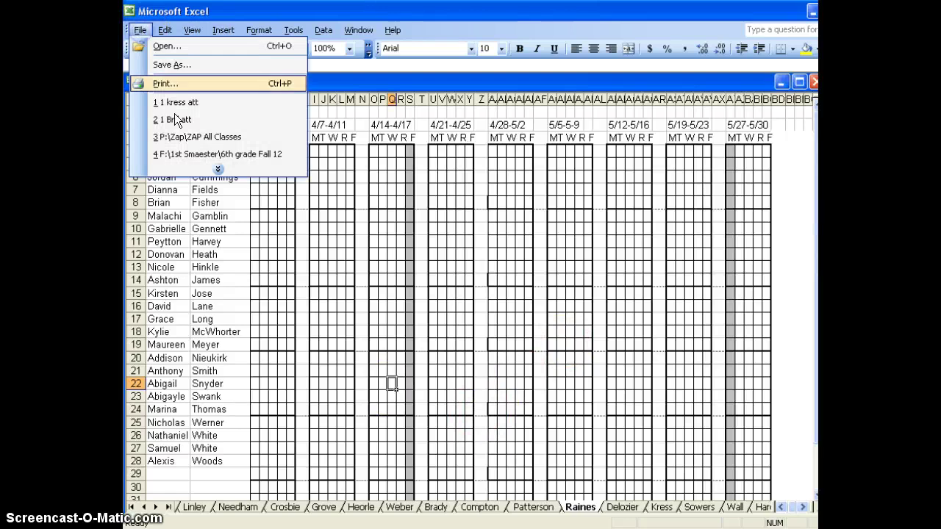
{"action": "left_click", "coordinate": [168, 65]}
{"action": "left_click", "coordinate": [581, 317]}
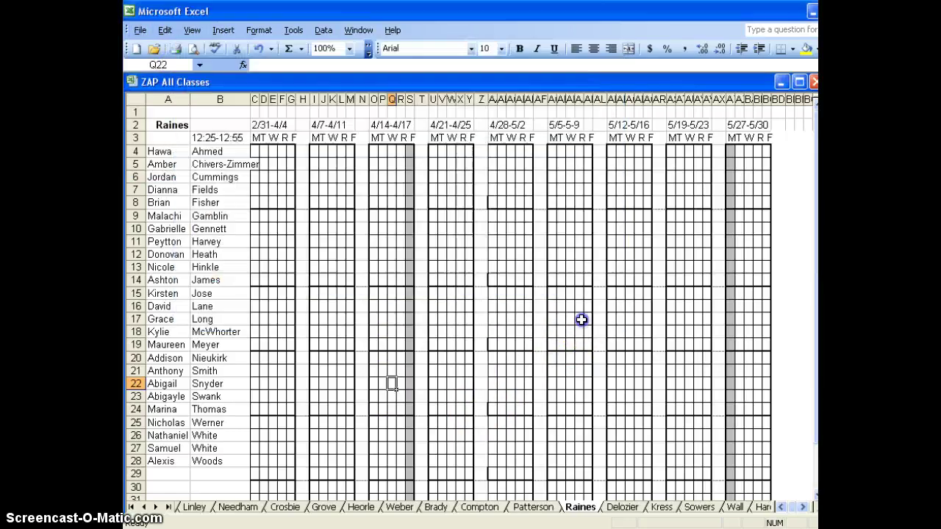